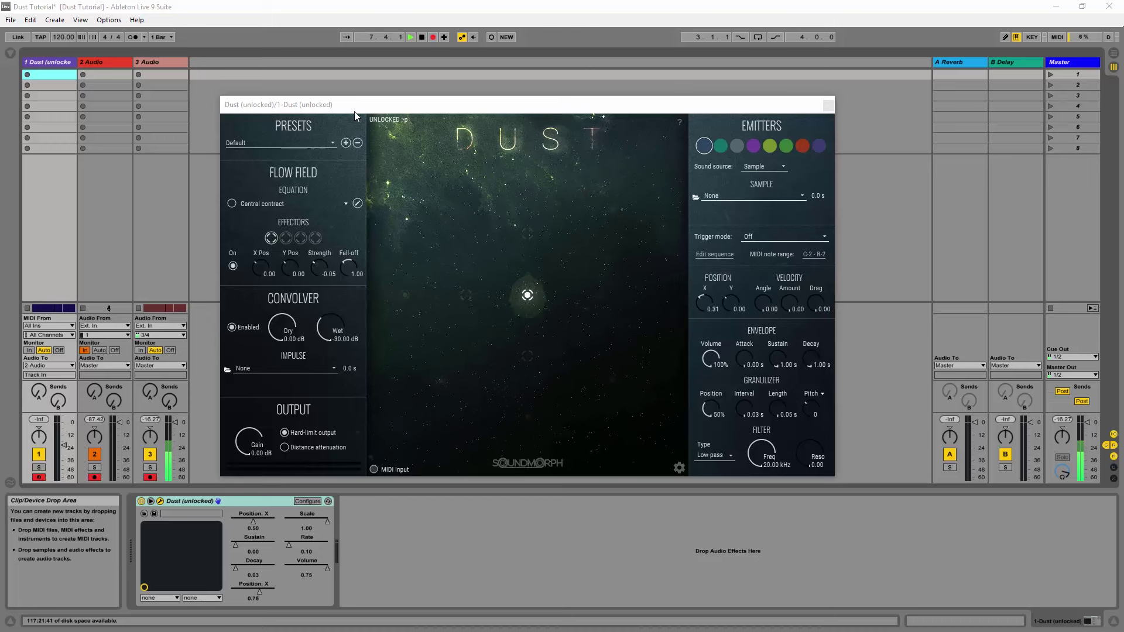
- Load the preset II_Exorganis to audition it, followed by the preset RD_BrokenMemory
click(301, 143)
mouse_move(295, 166)
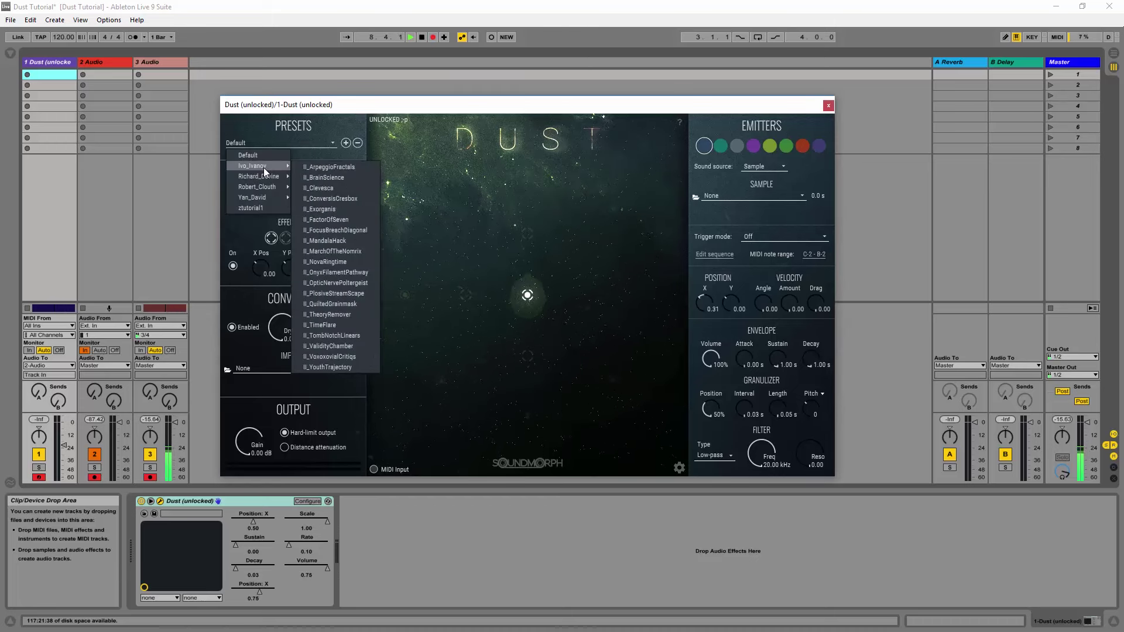
click(337, 208)
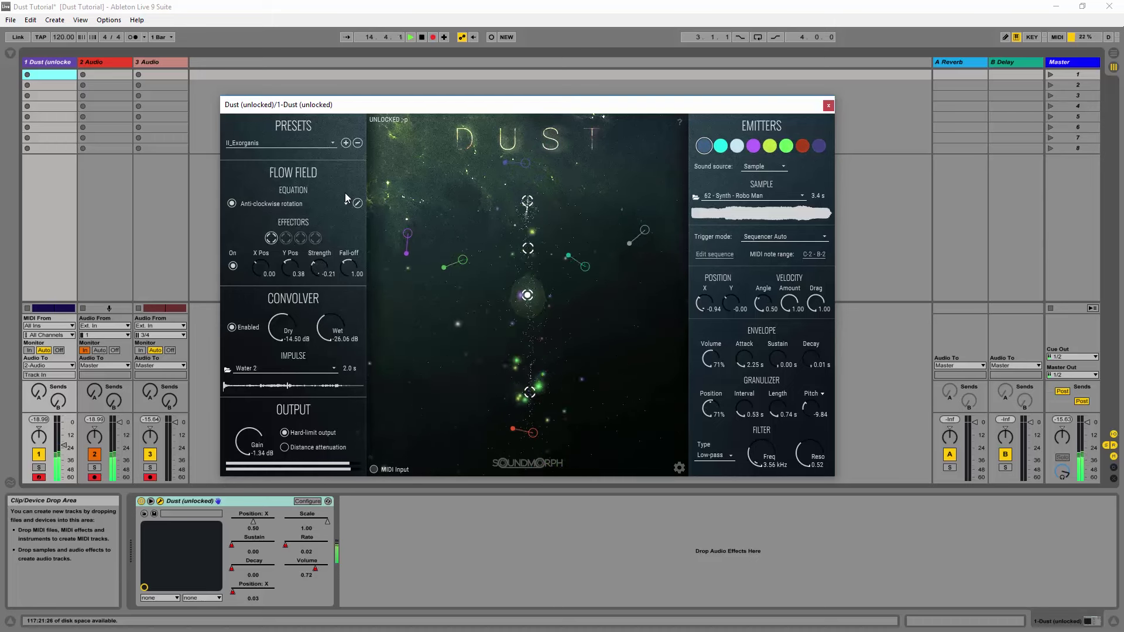
click(322, 146)
mouse_move(280, 186)
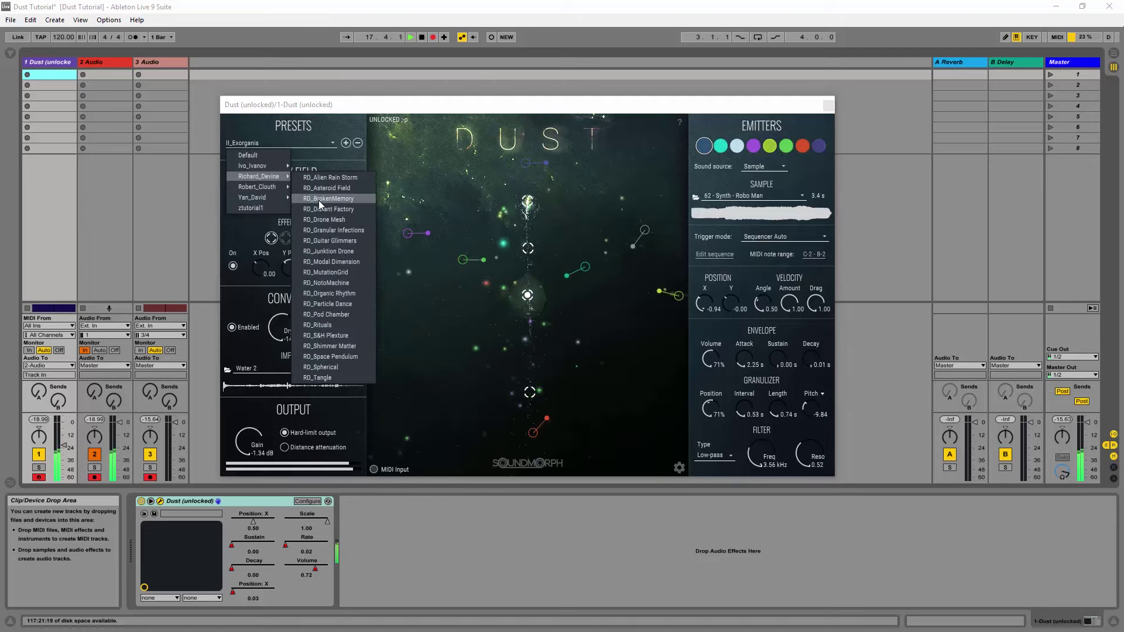
click(319, 201)
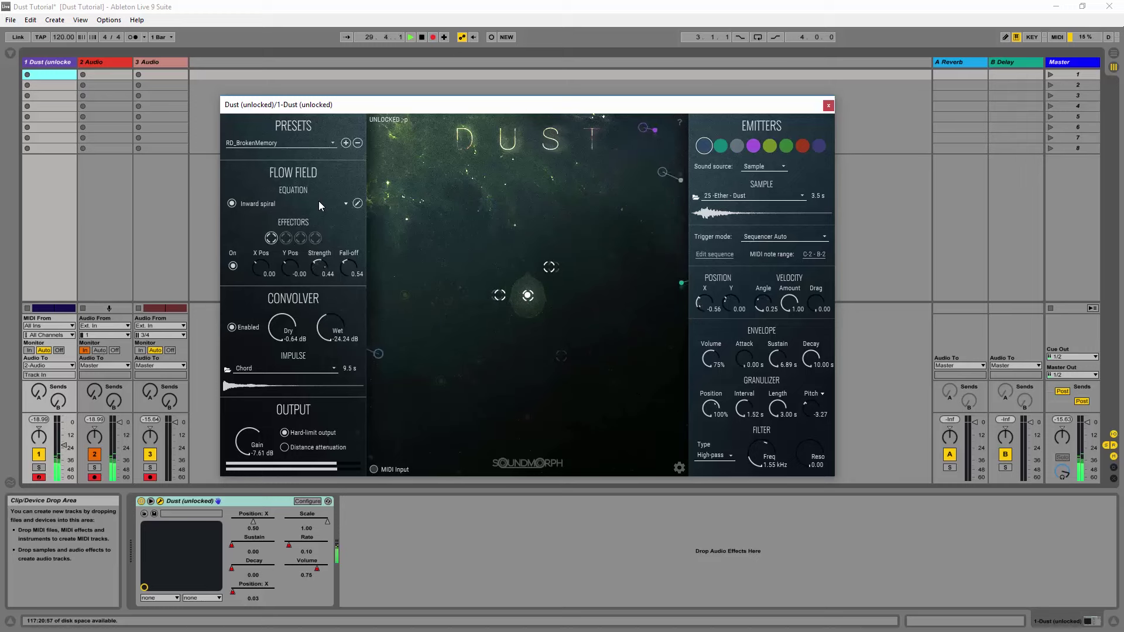
- Load the preset II_FocusBreachDiagonal to audition it, followed by the preset RD_Guitar Glimmers
click(331, 144)
mouse_move(282, 168)
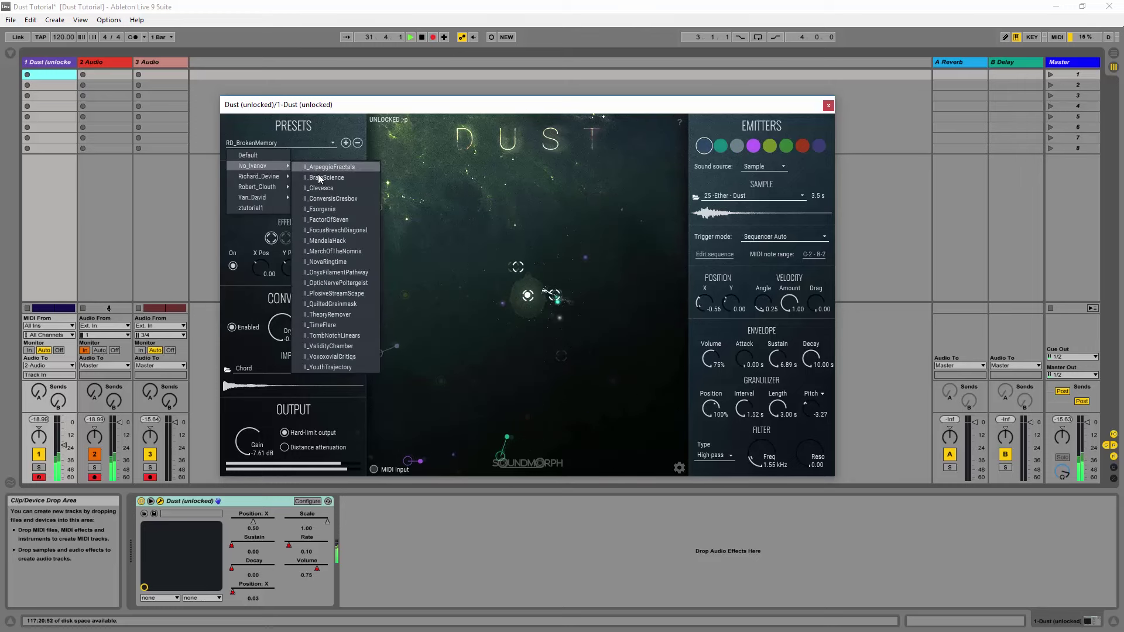
click(332, 229)
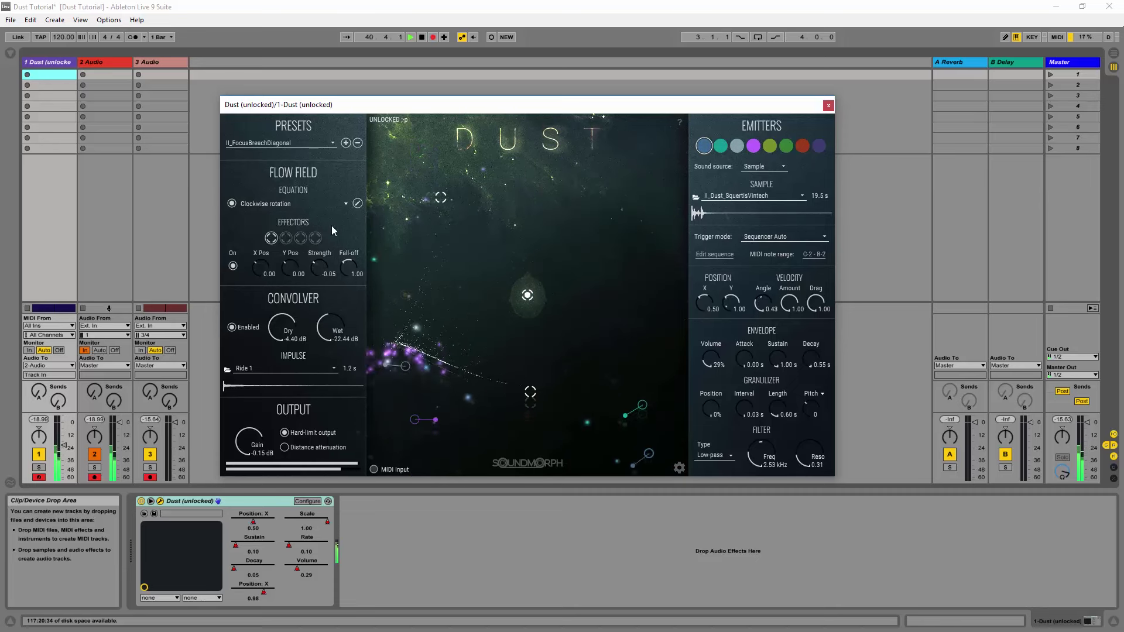
click(317, 140)
mouse_move(272, 177)
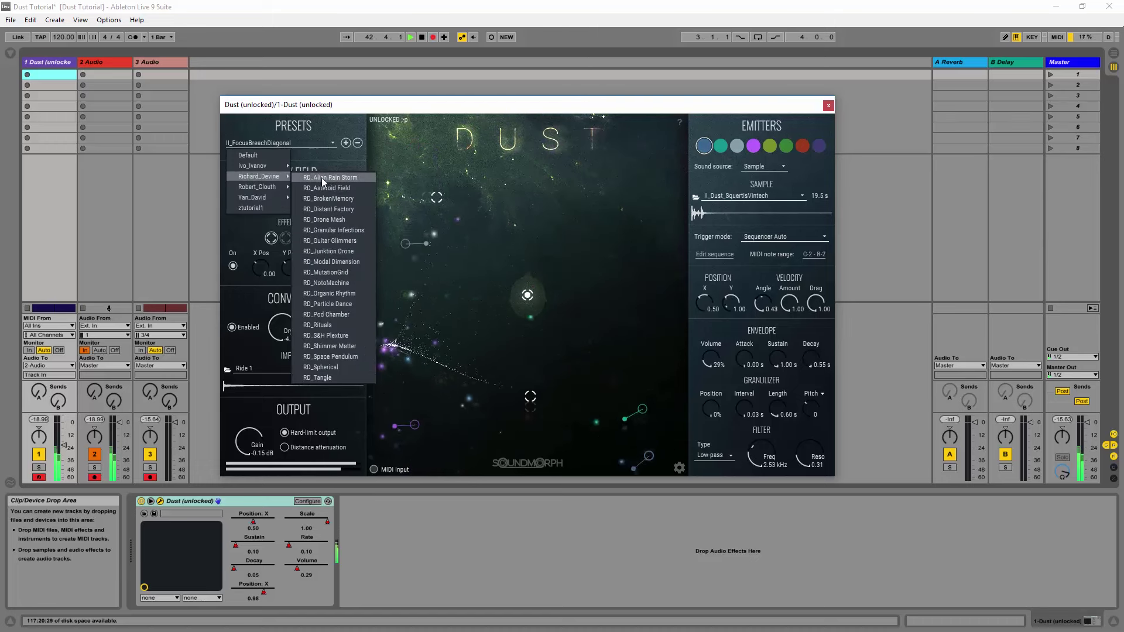
click(333, 243)
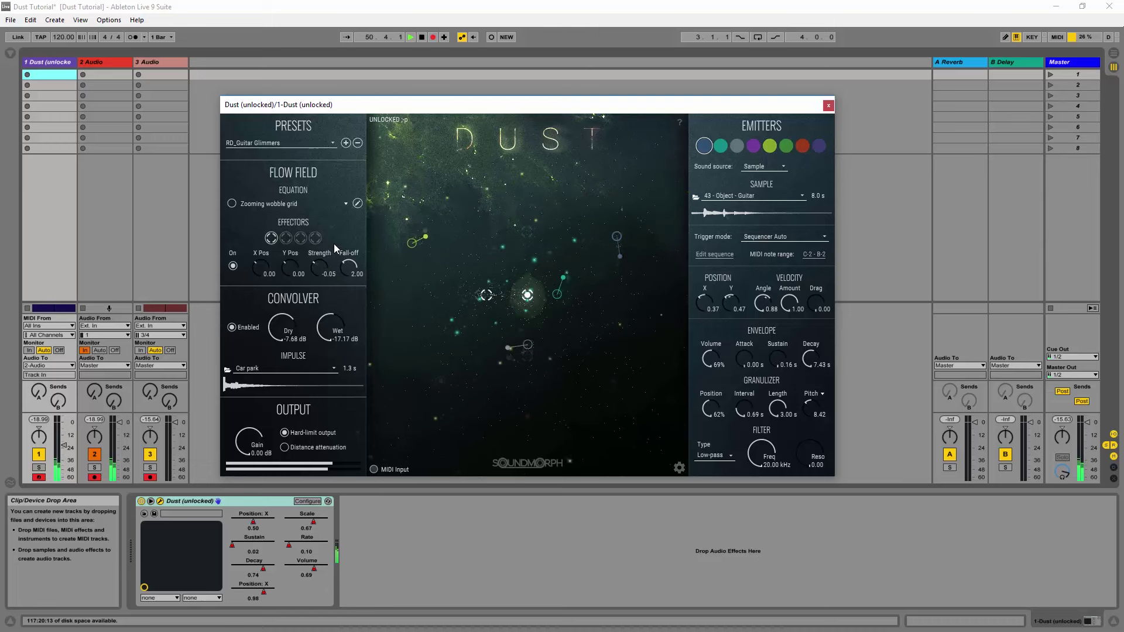
- Reset the plugin to the Default preset, load the ztutorial1 preset, and shift the plugin window slightly
click(310, 144)
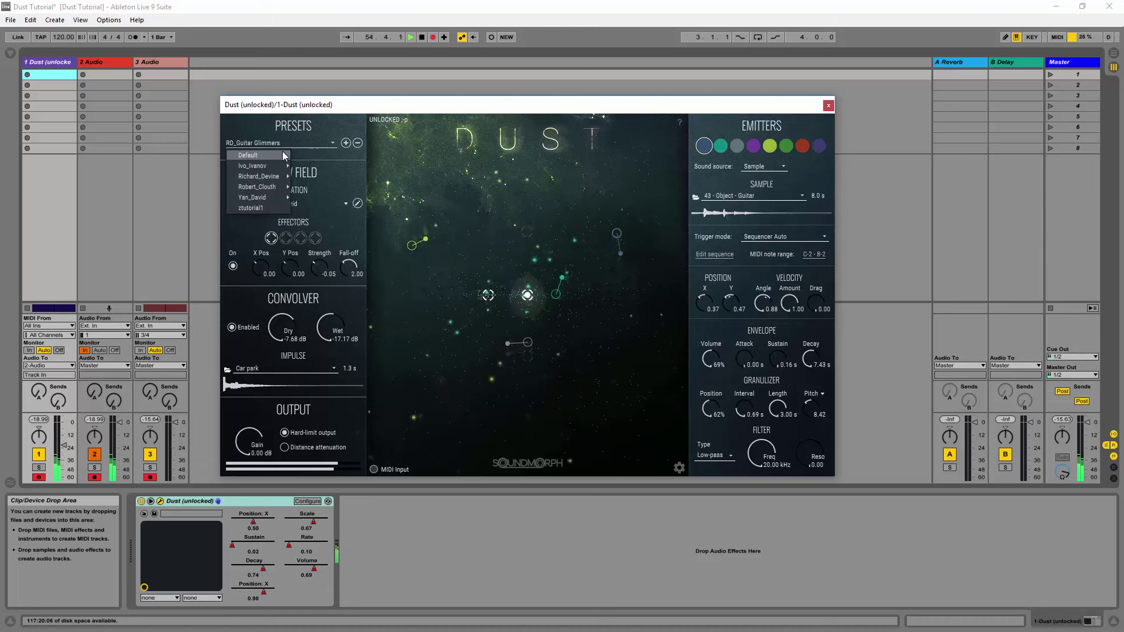
click(286, 153)
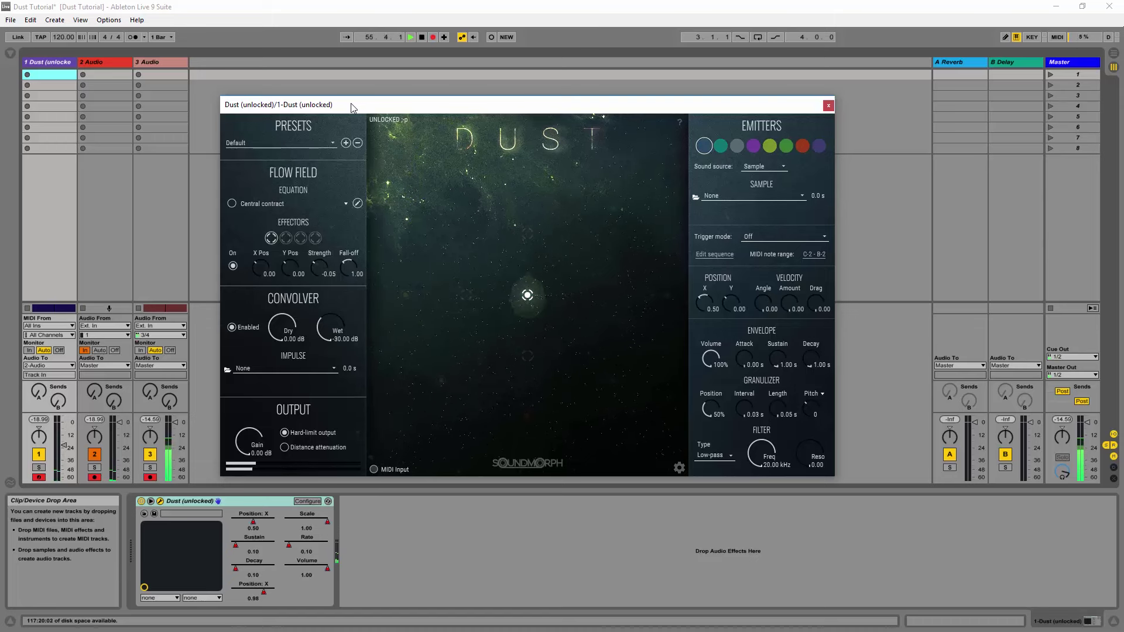
click(314, 142)
click(255, 207)
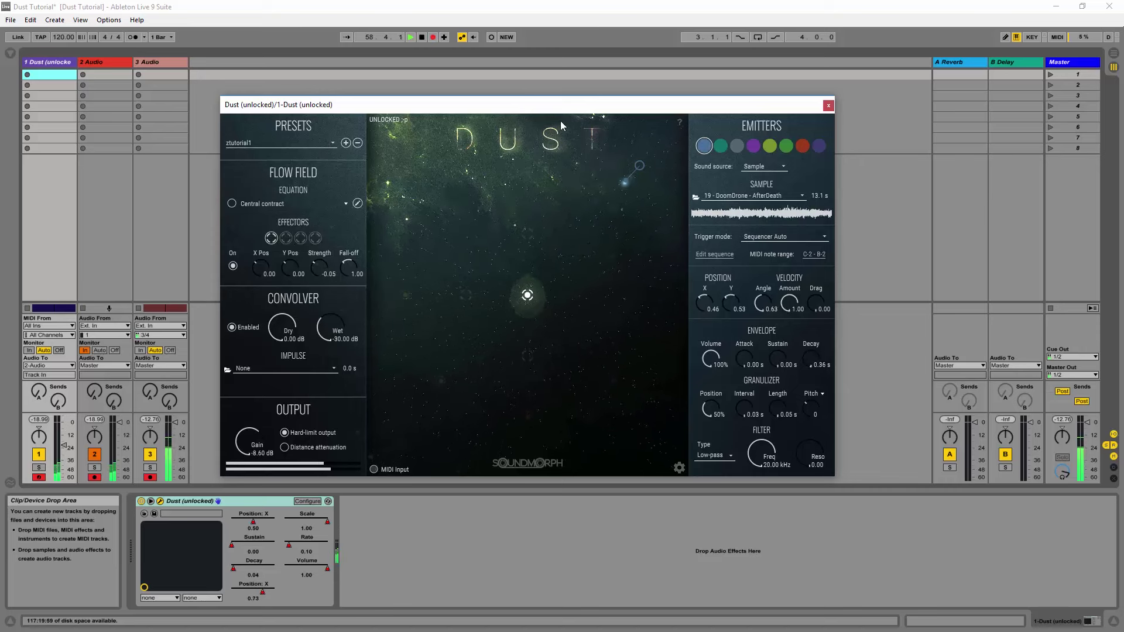
drag(573, 108, 574, 108)
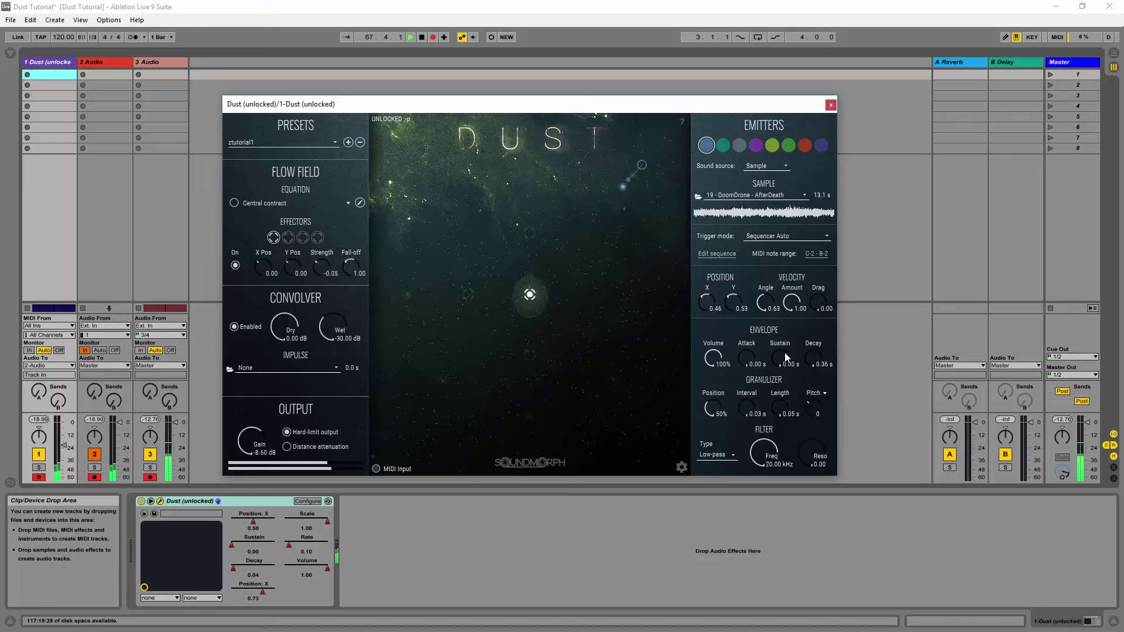
- Reposition the blue emitter to about X 0.35, Y 0.39 and set its envelope decay to 0.76 s
drag(782, 353, 771, 381)
drag(560, 215, 475, 223)
drag(584, 337, 621, 226)
drag(594, 194, 604, 189)
drag(594, 202, 625, 156)
mouse_move(810, 360)
mouse_down()
mouse_move(810, 341)
mouse_move(804, 358)
mouse_up()
drag(813, 356, 796, 327)
drag(606, 188, 613, 210)
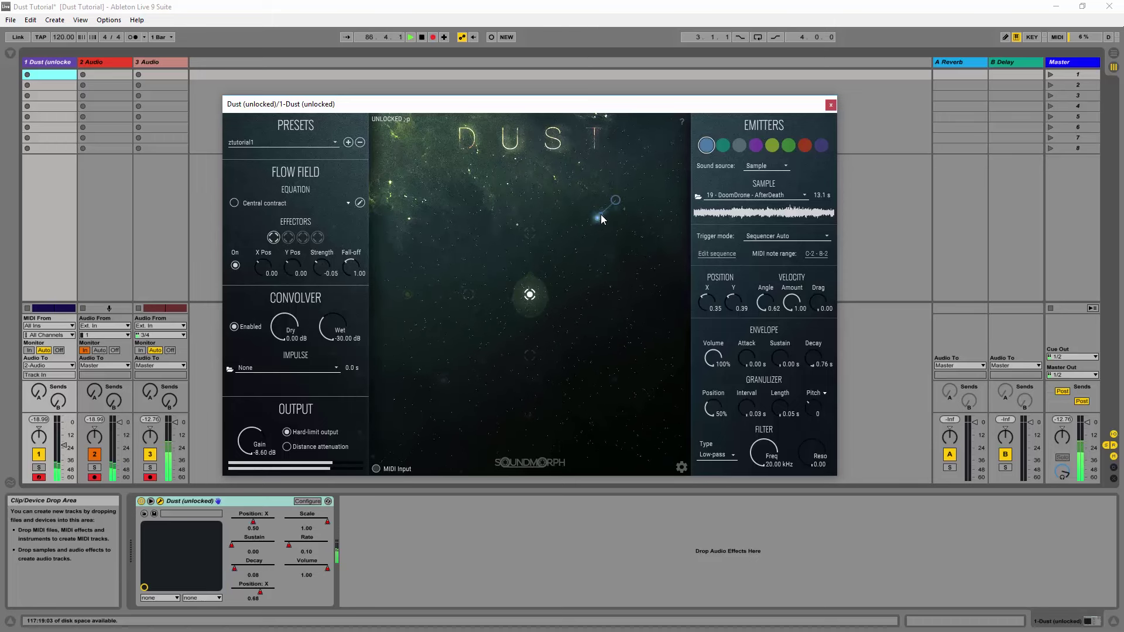
drag(600, 214, 647, 216)
drag(592, 157, 568, 244)
- Try selecting the teal and green emitters, return to the blue one, and toggle its solo on and off
click(725, 150)
click(789, 145)
click(707, 145)
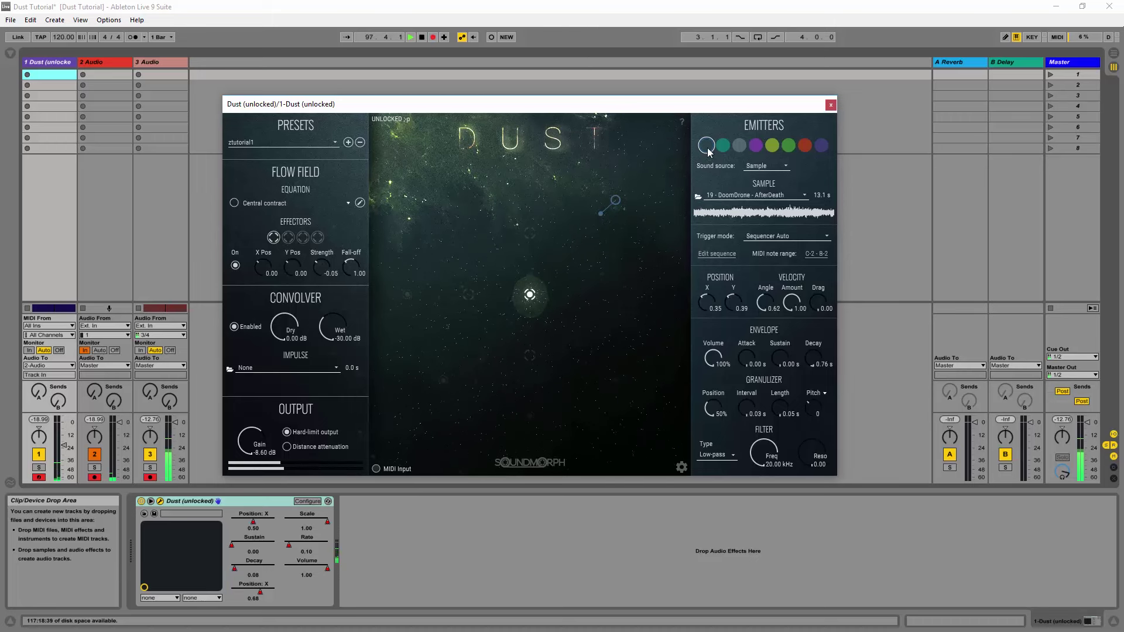
click(706, 146)
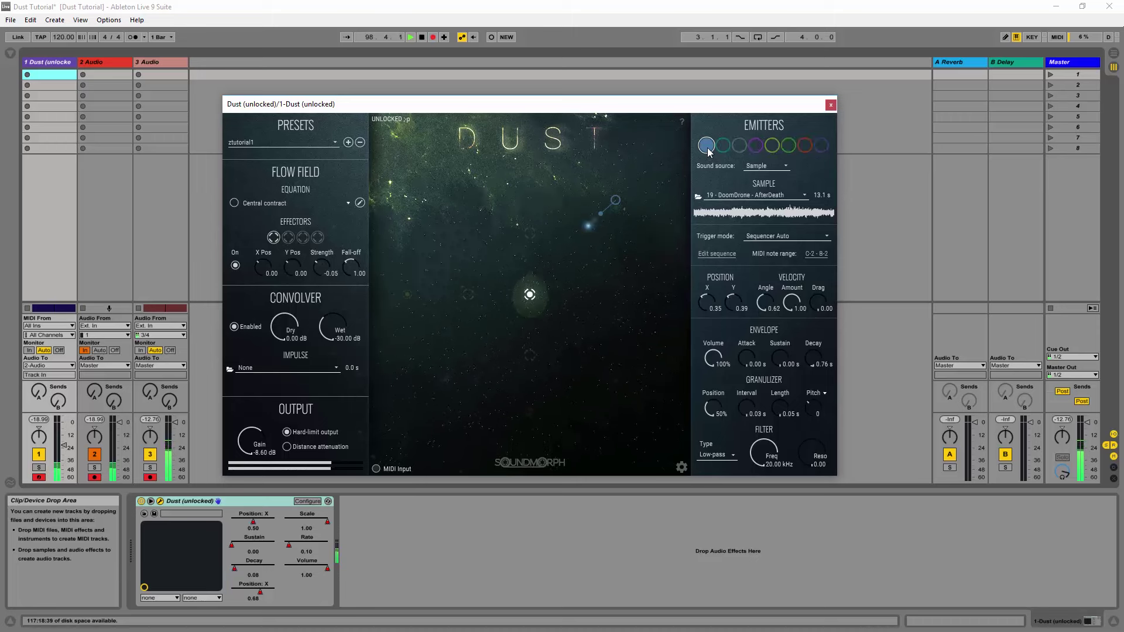
click(706, 146)
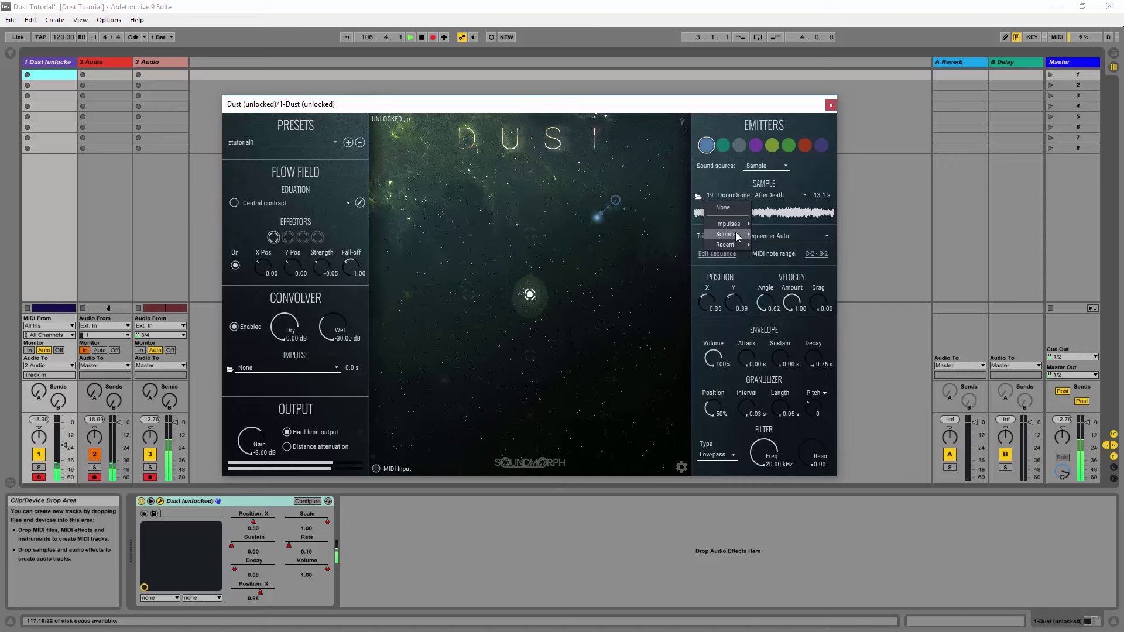
- Look through the built-in Sounds samples for the blue emitter without choosing one
mouse_move(735, 233)
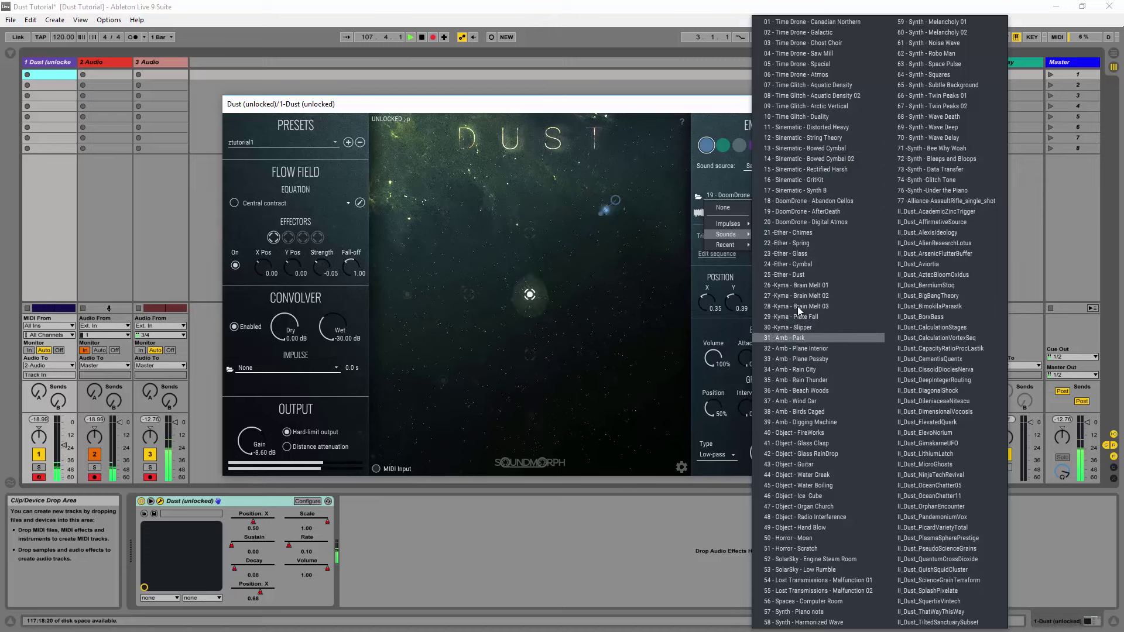
click(732, 181)
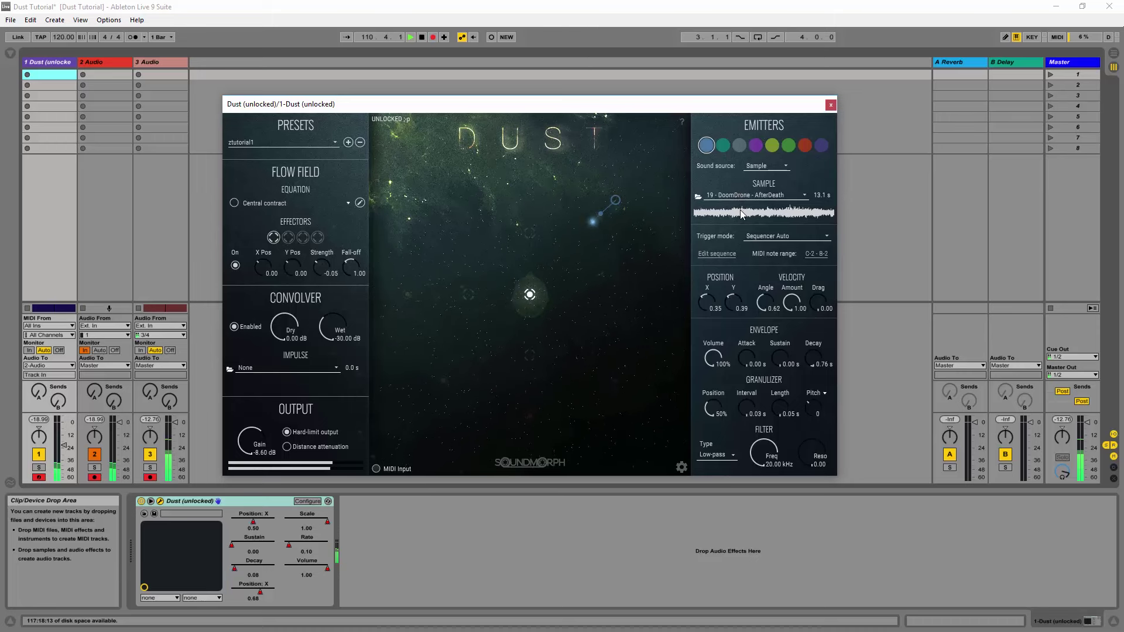
- Try the blue emitter's MIDI Note Single trigger mode and return it to Sequencer Auto
click(774, 236)
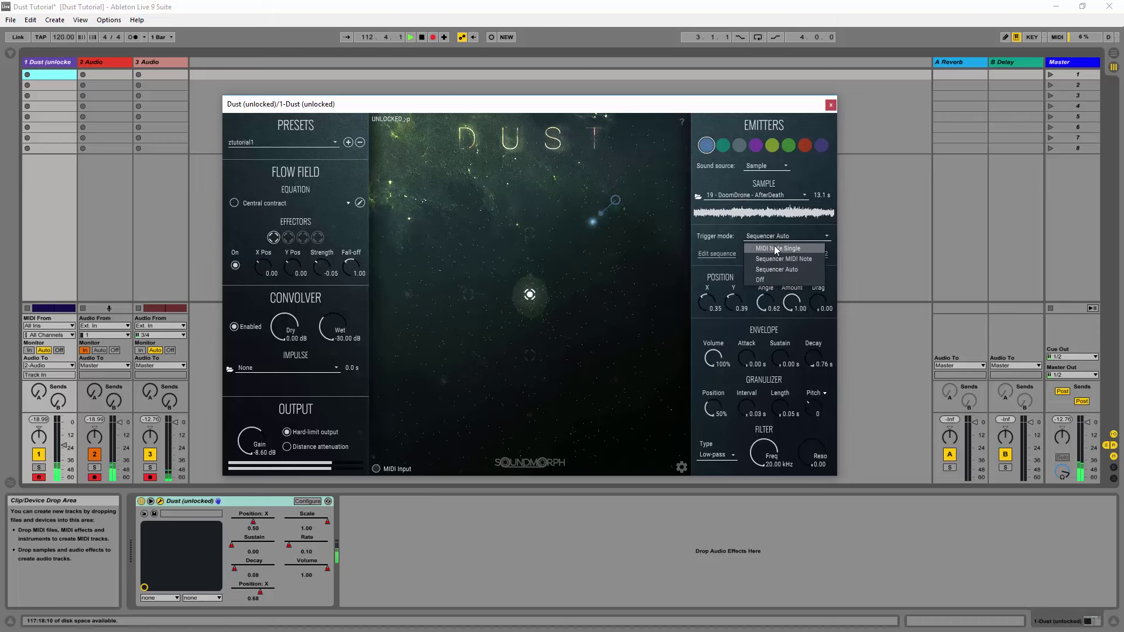
click(775, 249)
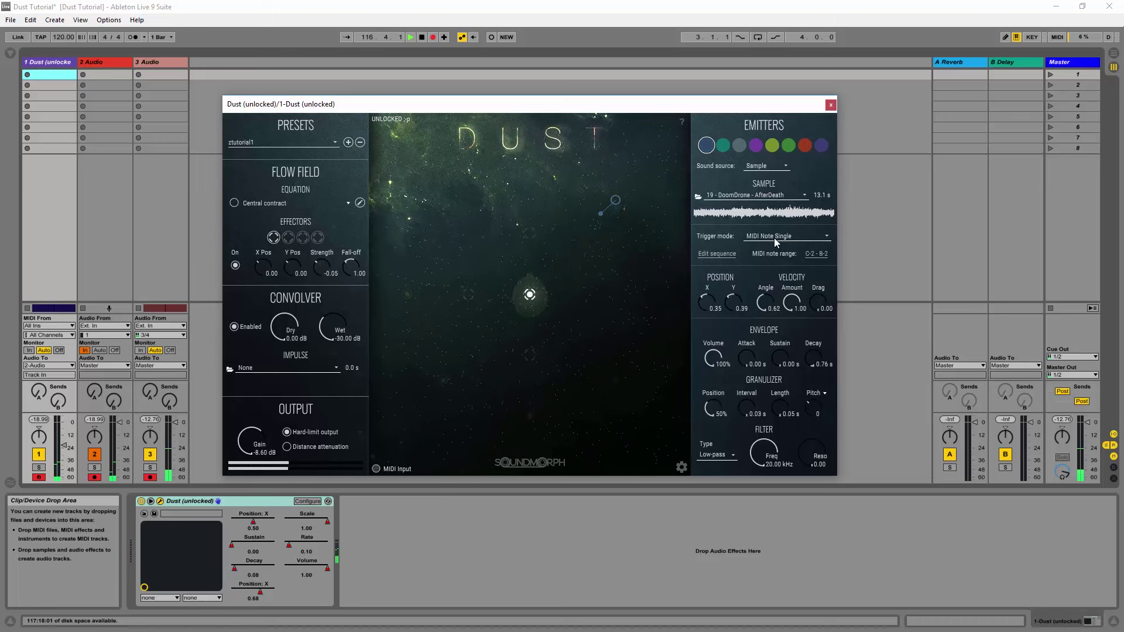
click(775, 234)
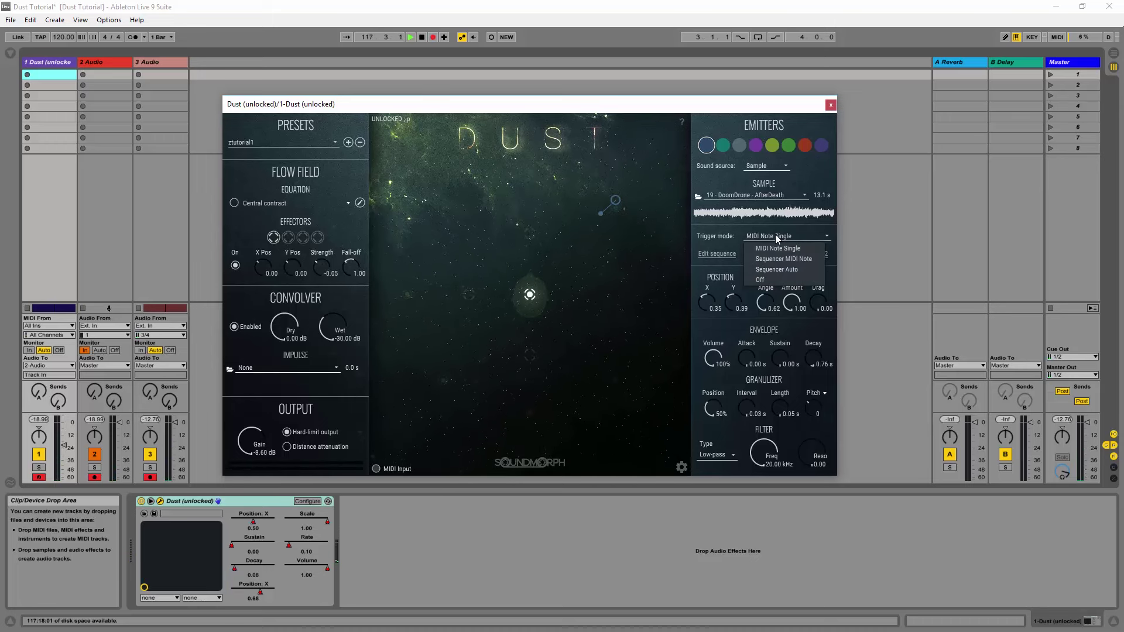
click(774, 266)
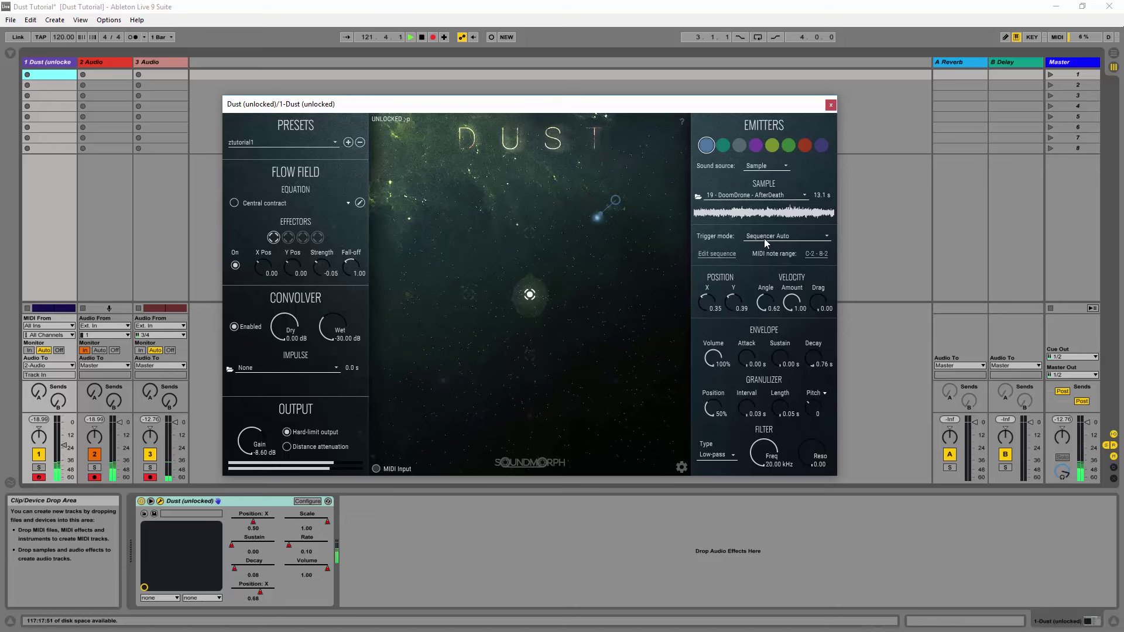
- Try the Sequencer MIDI Note trigger mode on the blue emitter and briefly view its step sequence
click(764, 236)
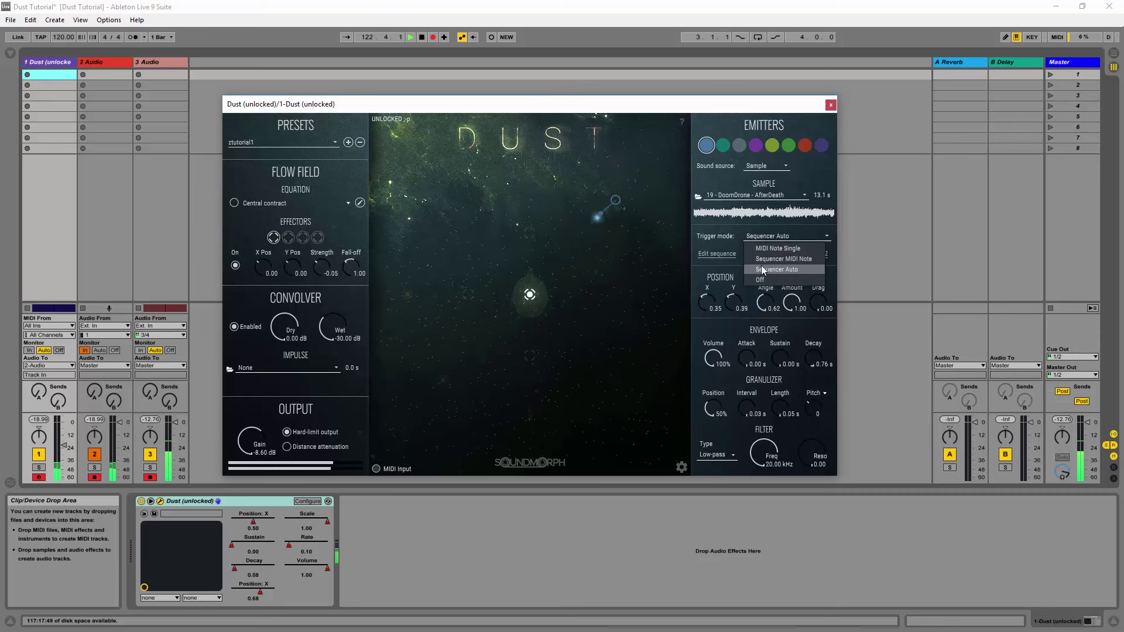
click(760, 259)
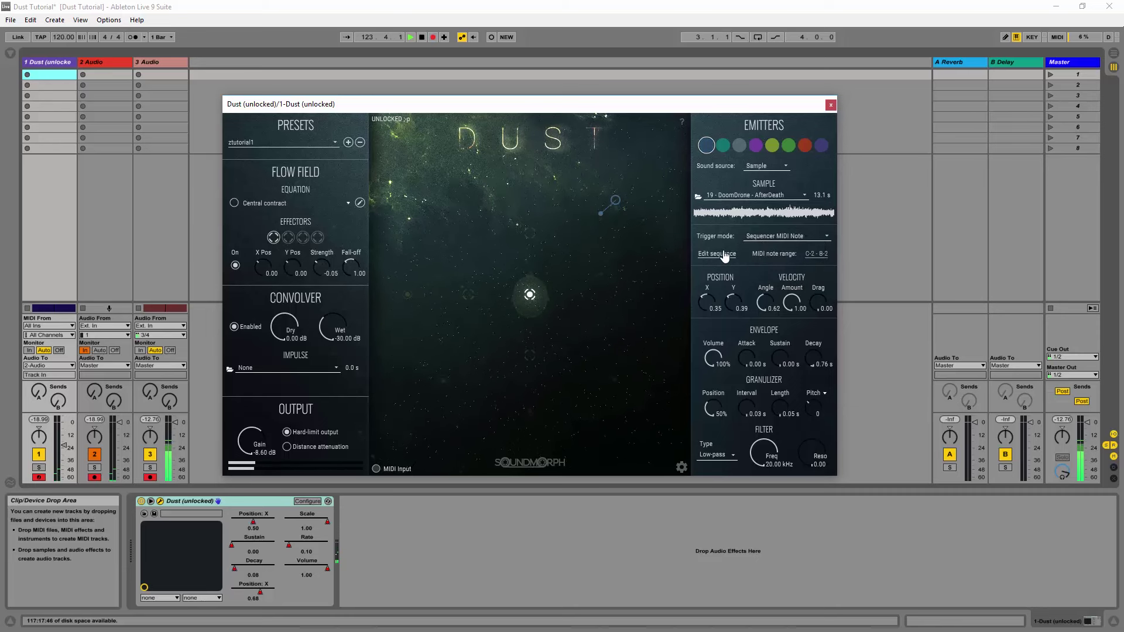
click(725, 255)
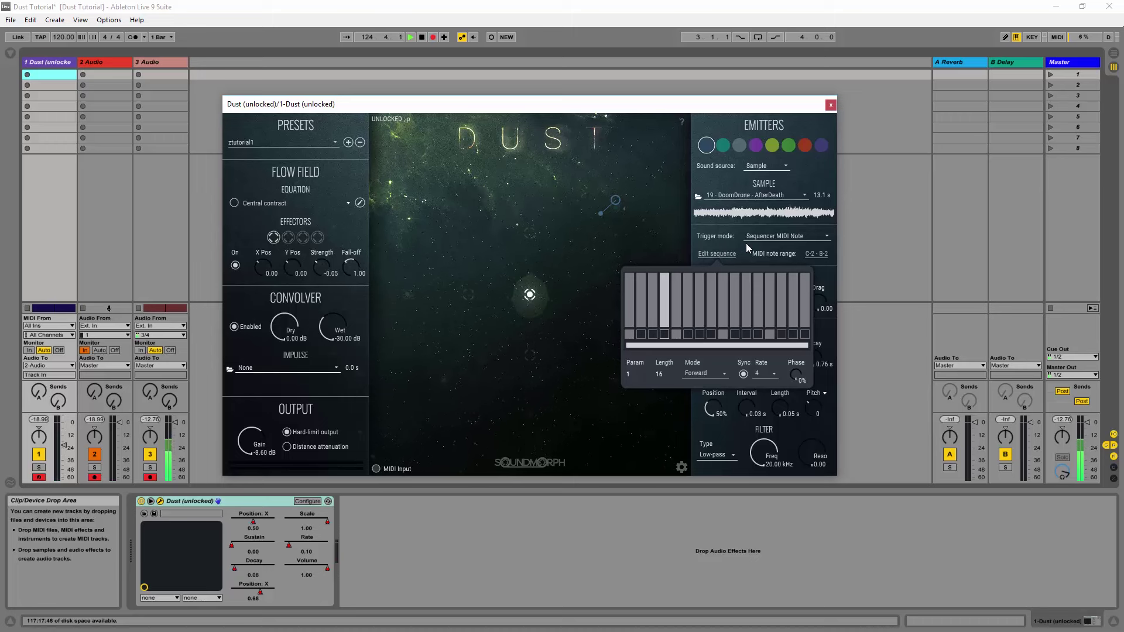
click(739, 254)
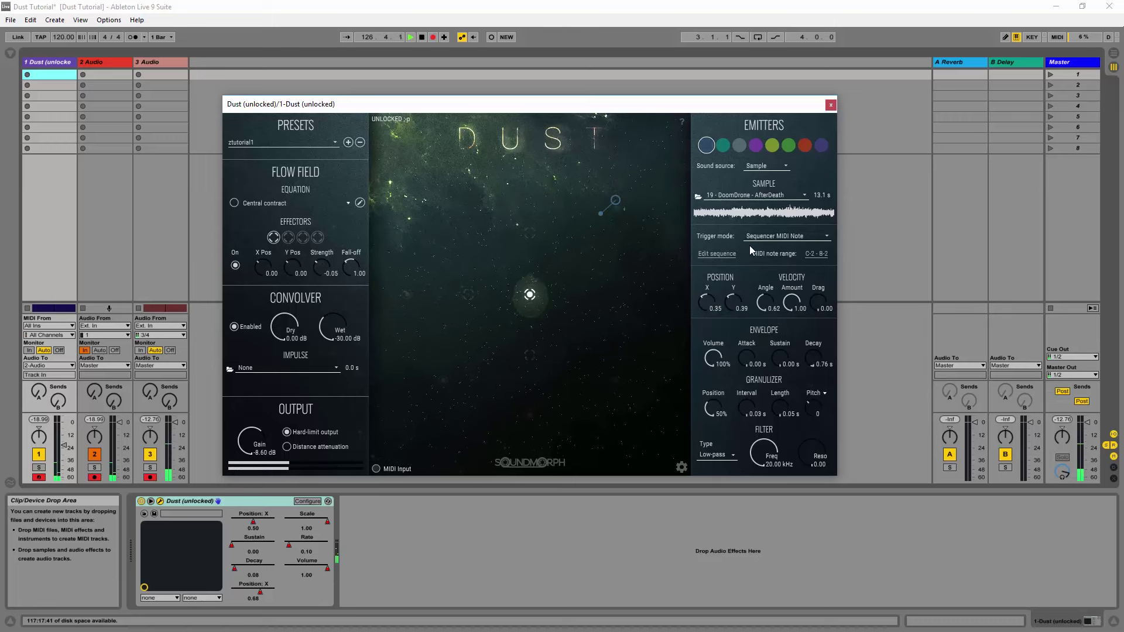
- Turn the blue emitter's trigger mode Off and set it back to Sequencer Auto
click(759, 240)
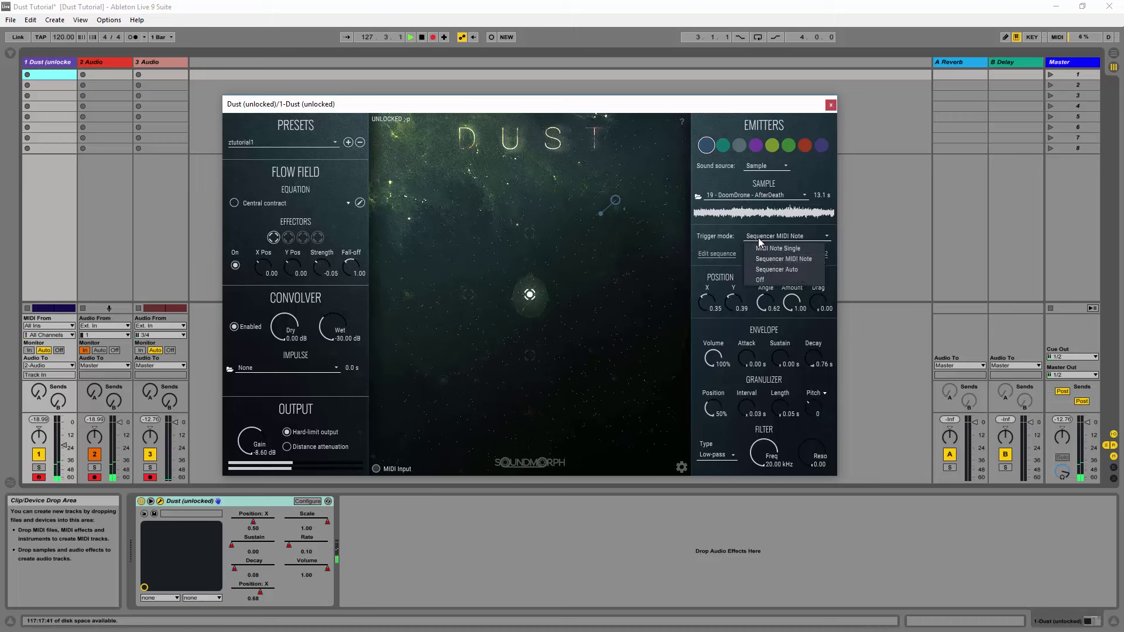
click(760, 280)
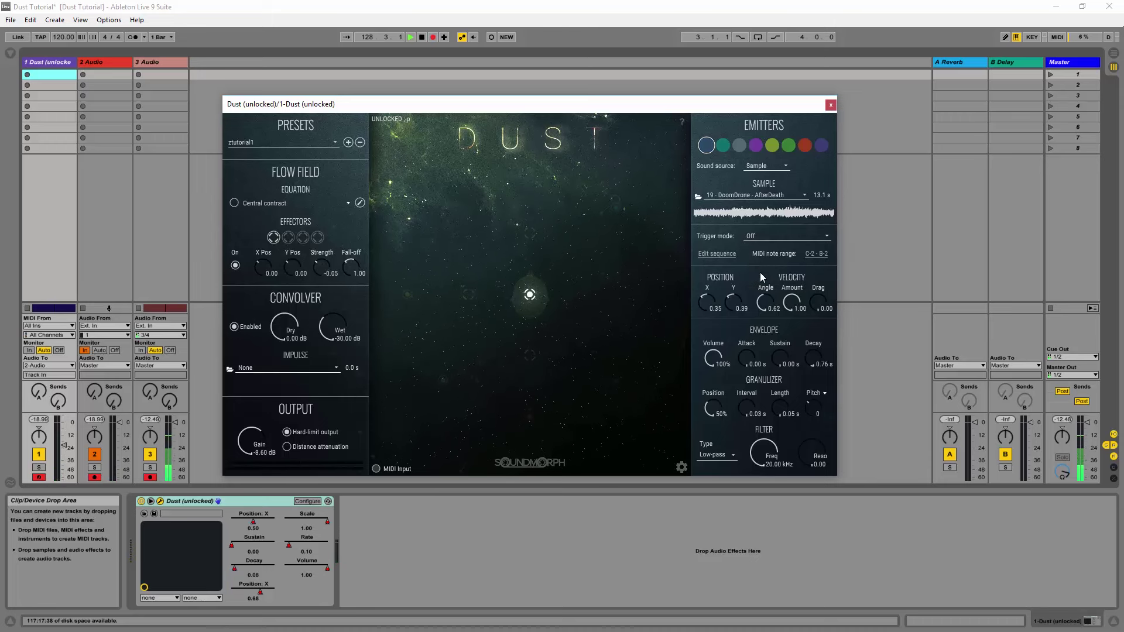
click(765, 234)
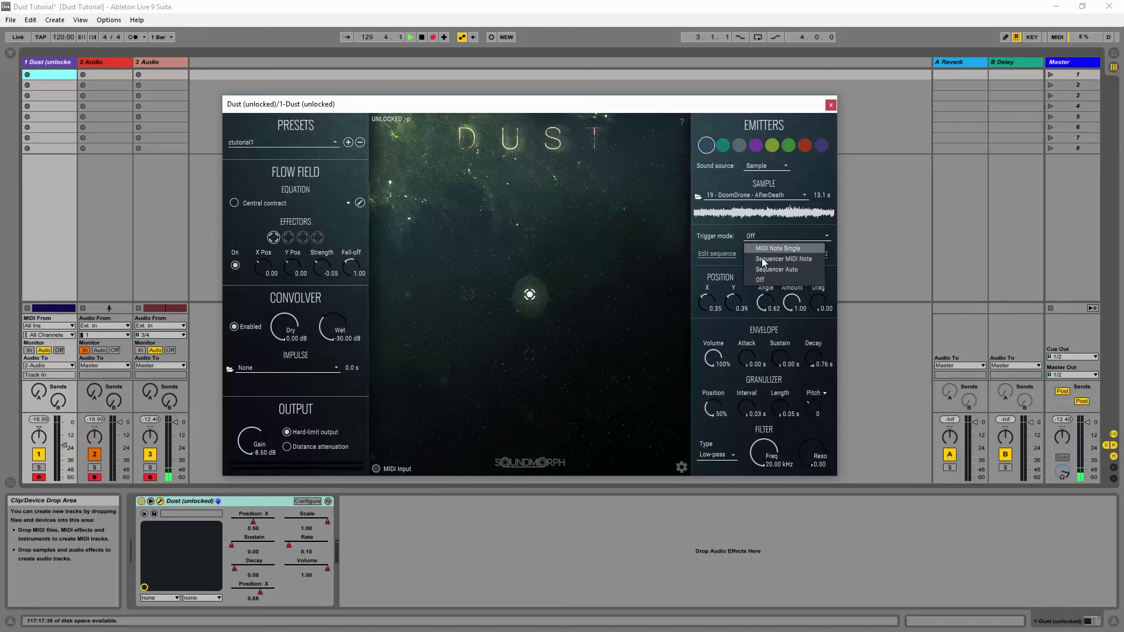
click(761, 268)
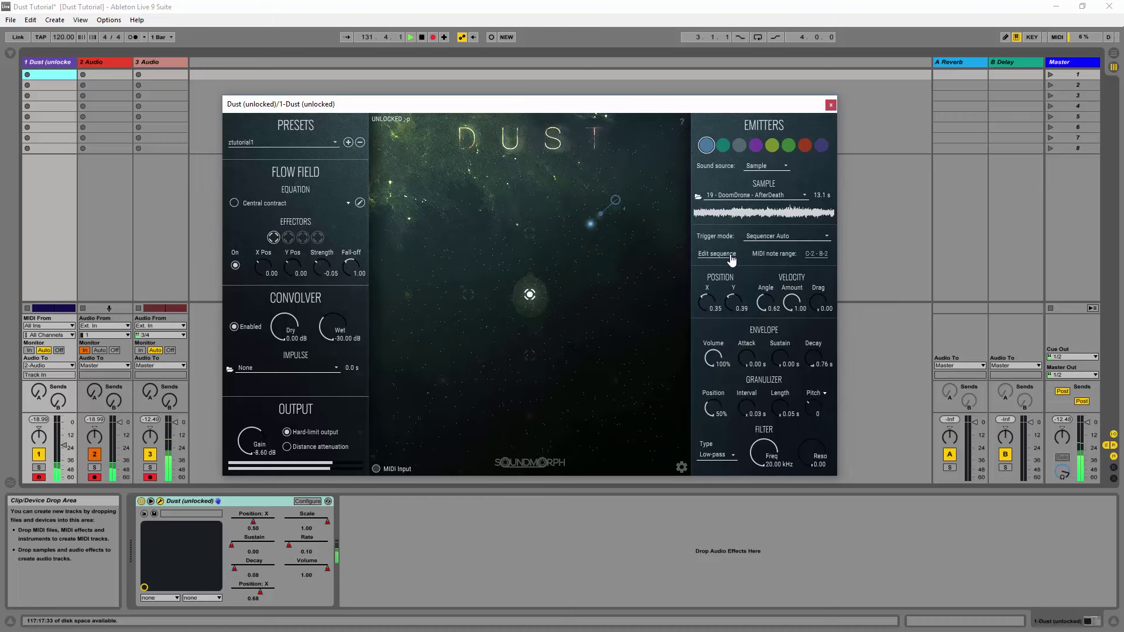
- Edit the blue emitter's sequence by toggling trigger steps on and off and drawing varied levels from step 4 onward
click(731, 258)
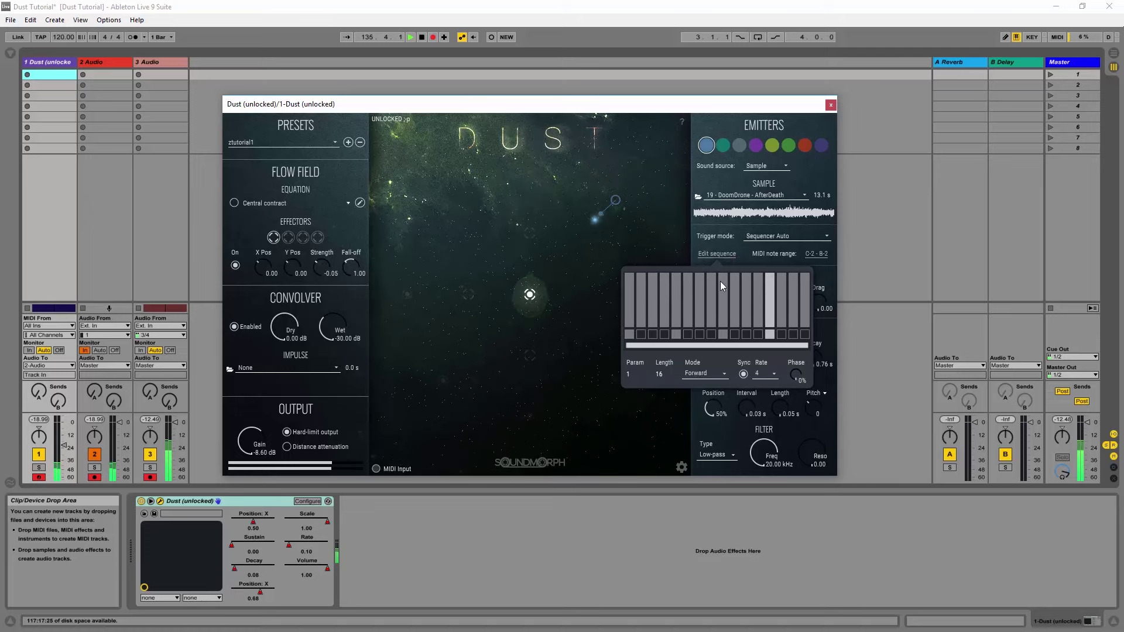
drag(687, 334, 724, 336)
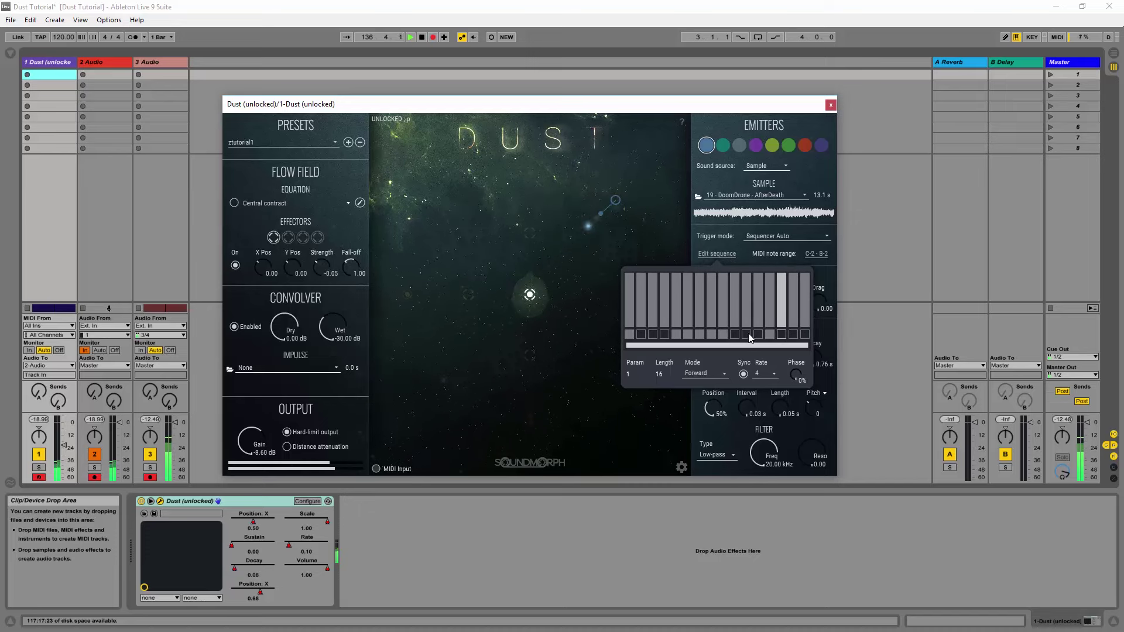
click(768, 334)
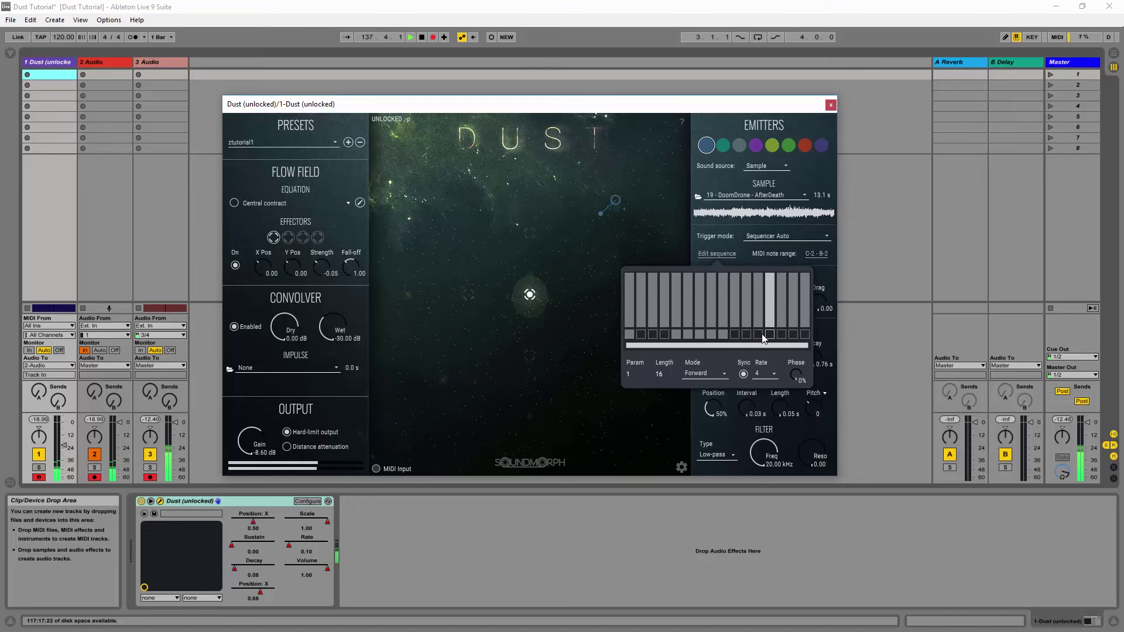
click(701, 335)
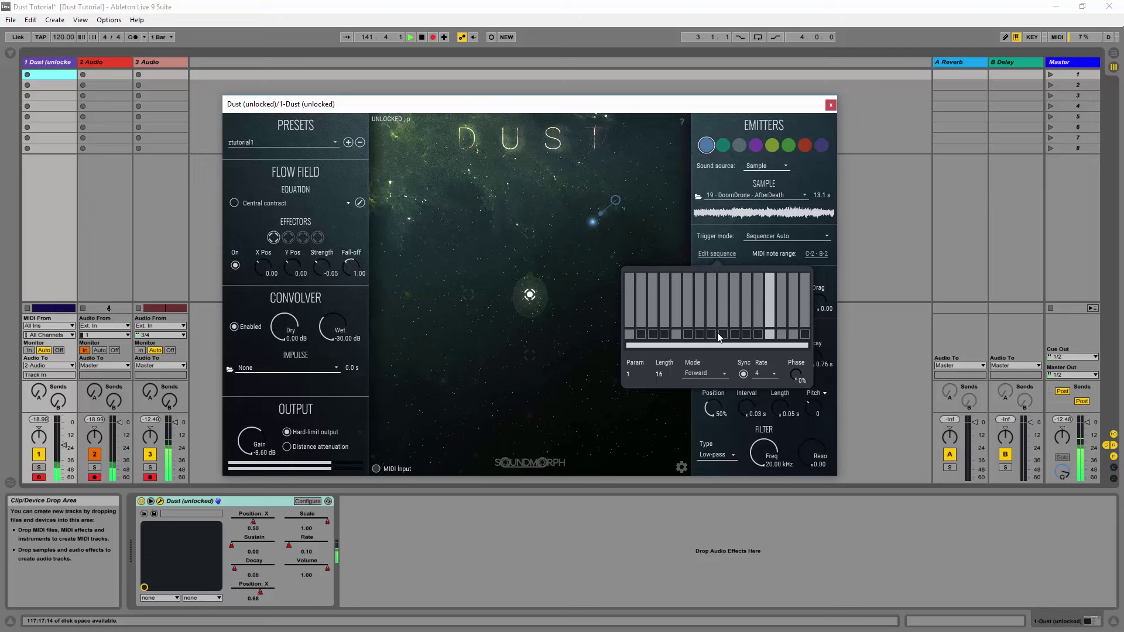
mouse_move(726, 334)
mouse_down()
mouse_move(697, 334)
mouse_move(756, 294)
mouse_move(803, 304)
mouse_up()
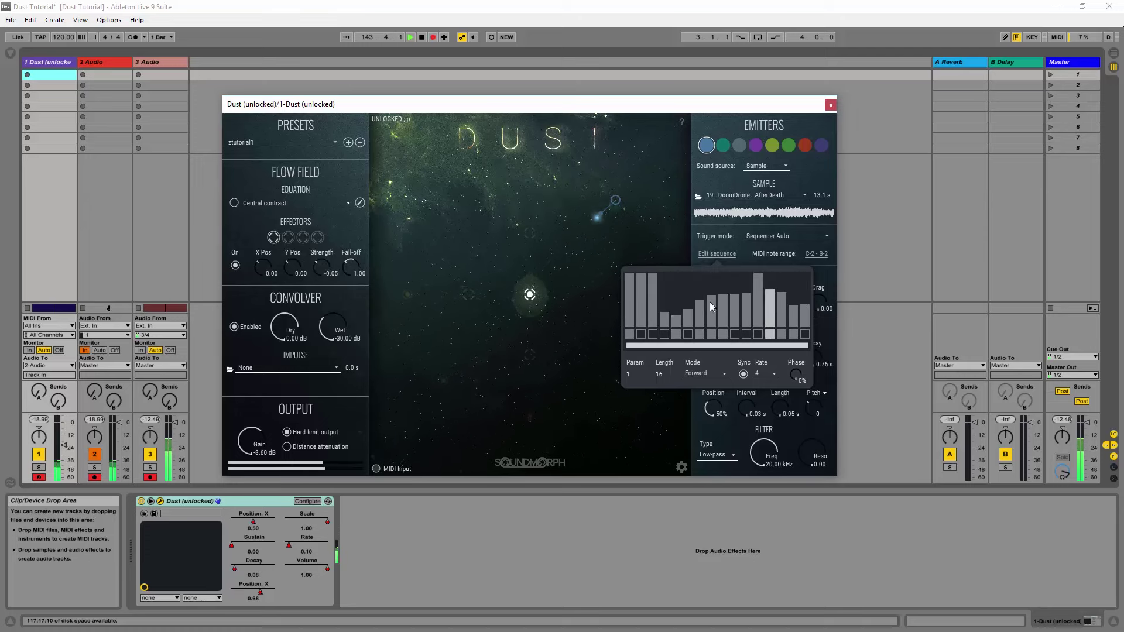
- View the levels of sequence parameter 2, return to parameter 1 and close the blue emitter's sequence editor
mouse_move(636, 363)
mouse_down()
mouse_move(637, 339)
mouse_move(641, 371)
mouse_up()
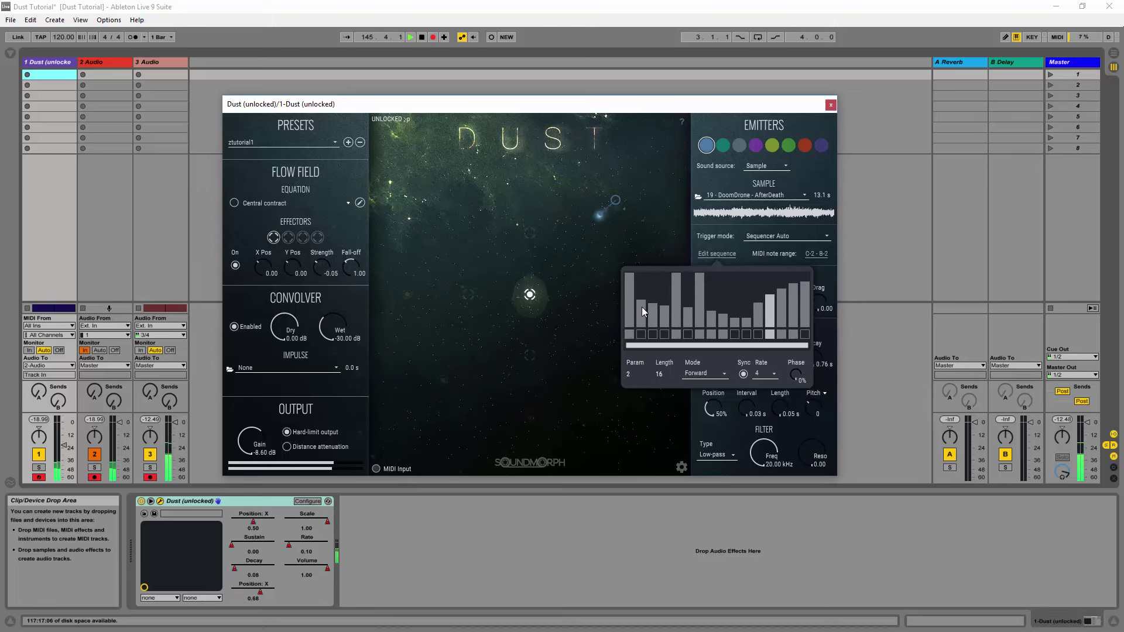
mouse_move(633, 375)
mouse_down()
mouse_move(637, 350)
mouse_move(637, 389)
mouse_up()
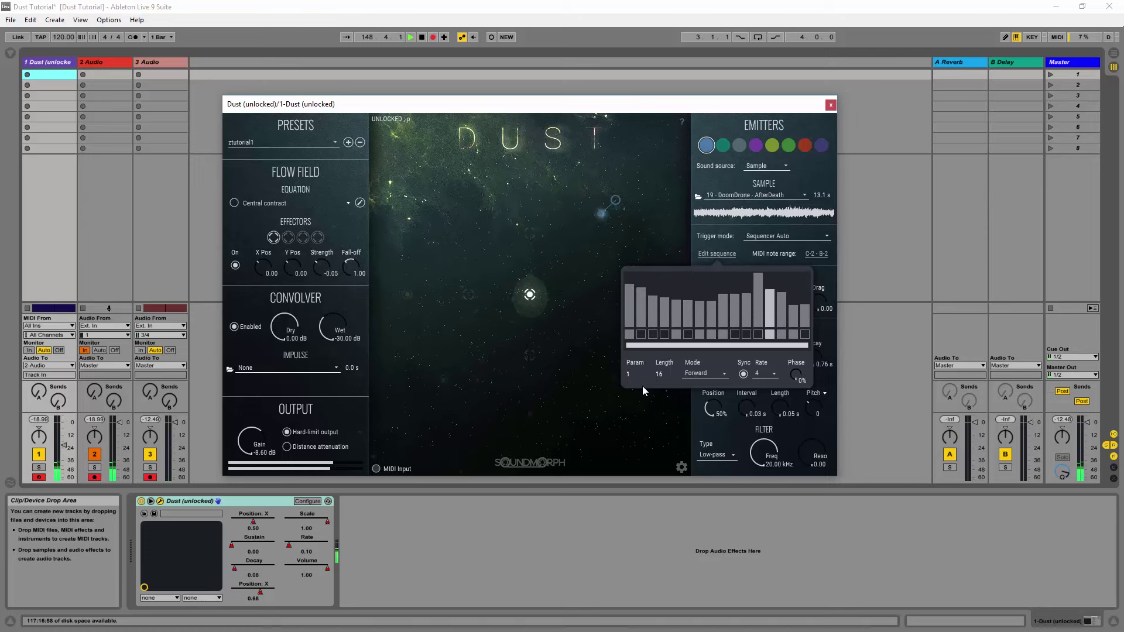
click(819, 430)
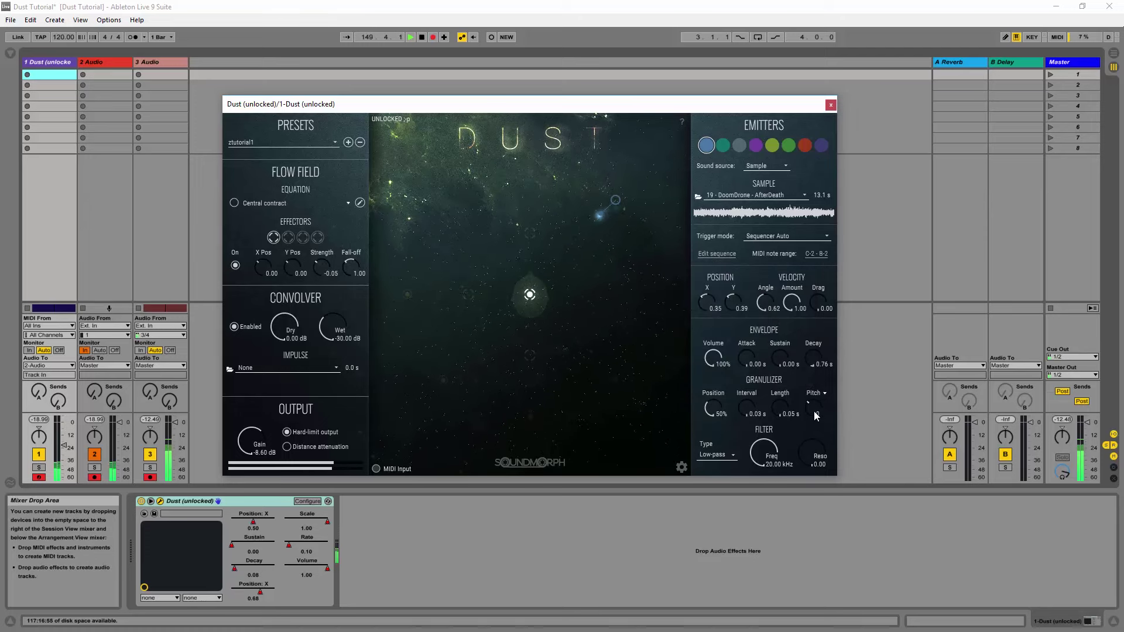
- Examine the particle sources available for modulating the granulizer pitch, including the sequencer parameters, without choosing one
right_click(814, 412)
click(716, 270)
click(680, 285)
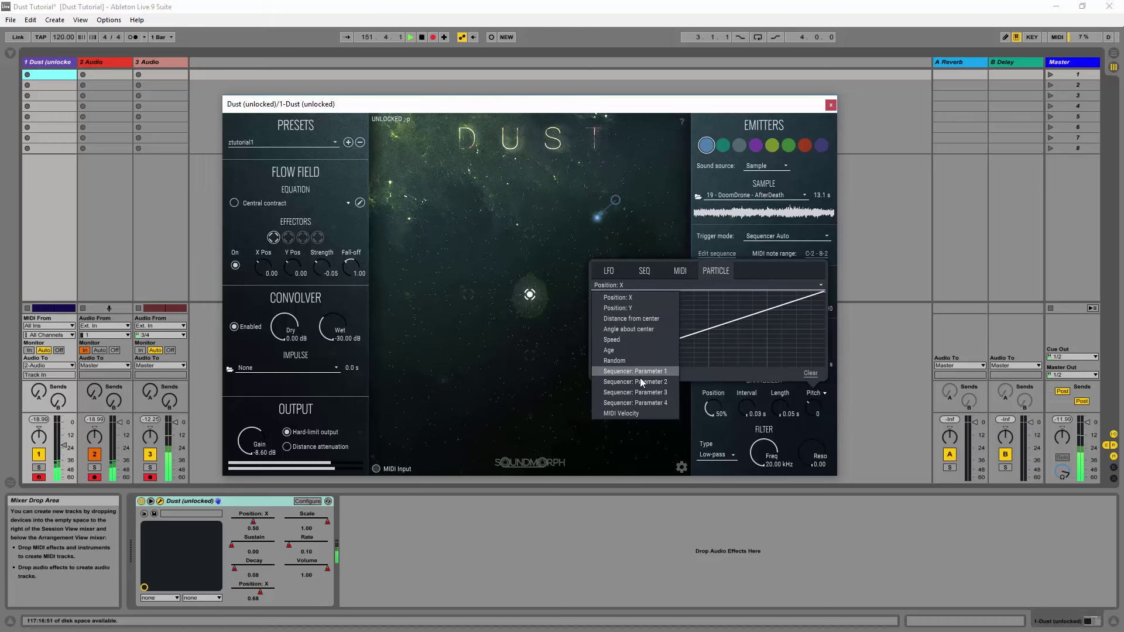
click(786, 426)
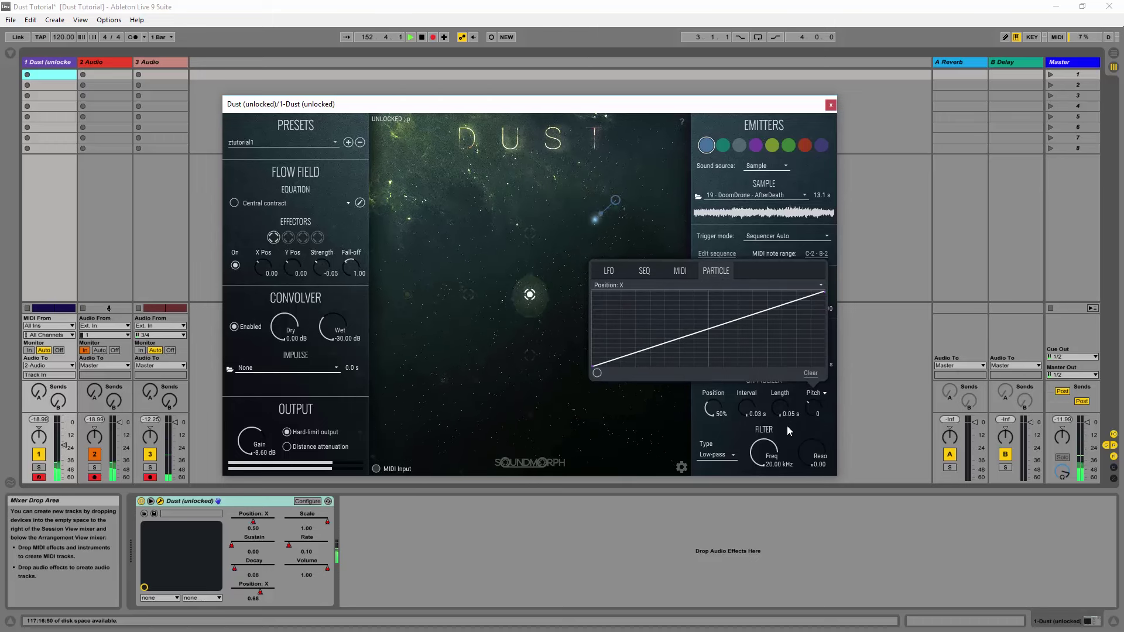
click(787, 426)
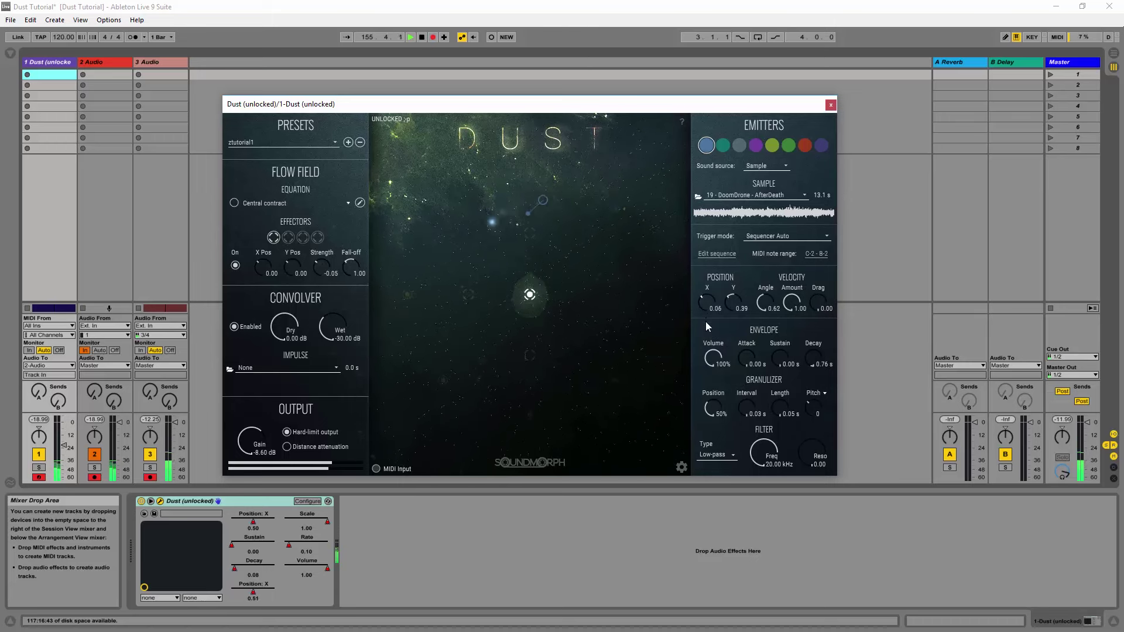
- Set the blue emitter's X position to 0.10 and look through its MIDI and sequencer modulation options
drag(705, 303, 710, 306)
right_click(707, 303)
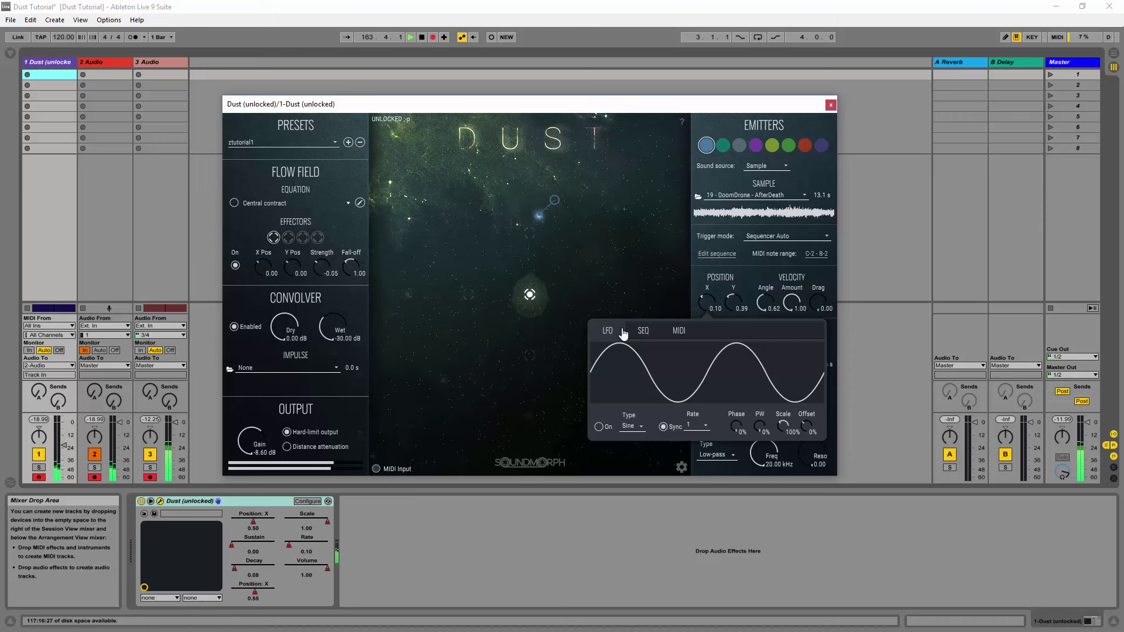
click(680, 332)
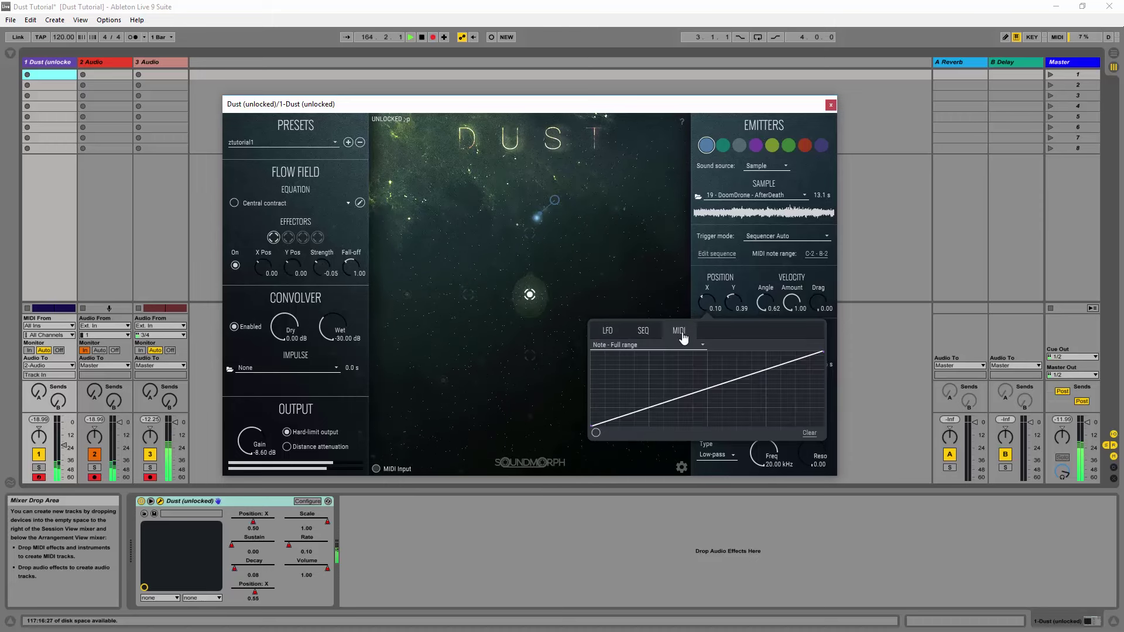
click(651, 332)
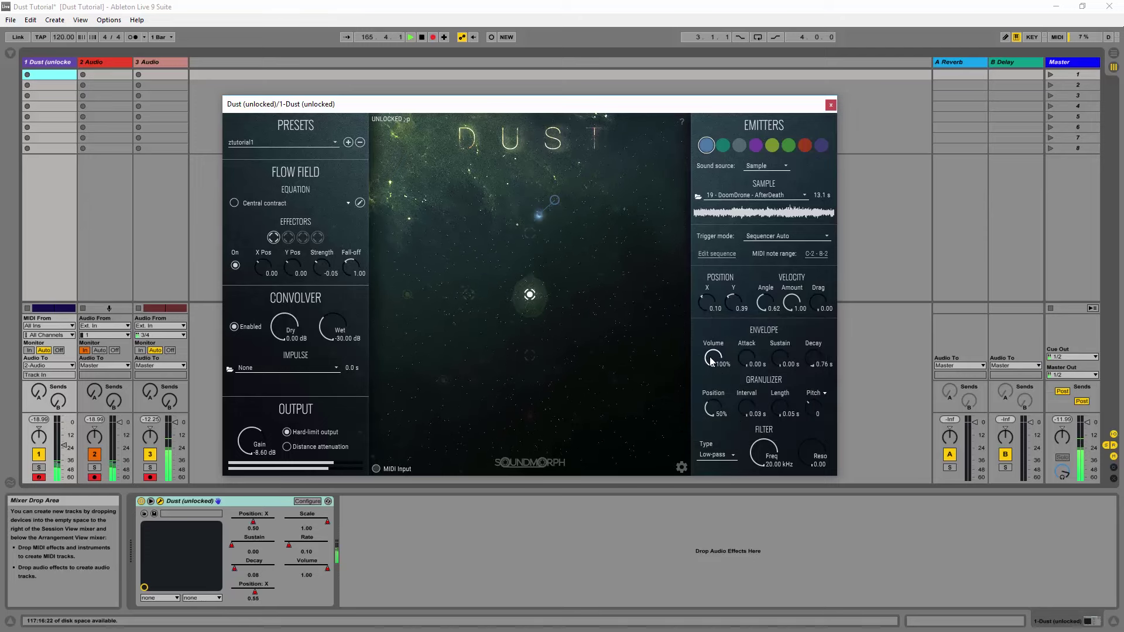
- Check the particle modulation sources offered for the emitter's envelope volume
mouse_move(731, 306)
click(715, 221)
click(665, 235)
- Enable an unsynced sine LFO on the emitter's X position with rate 0.52 and scale 20%
mouse_move(708, 304)
click(620, 332)
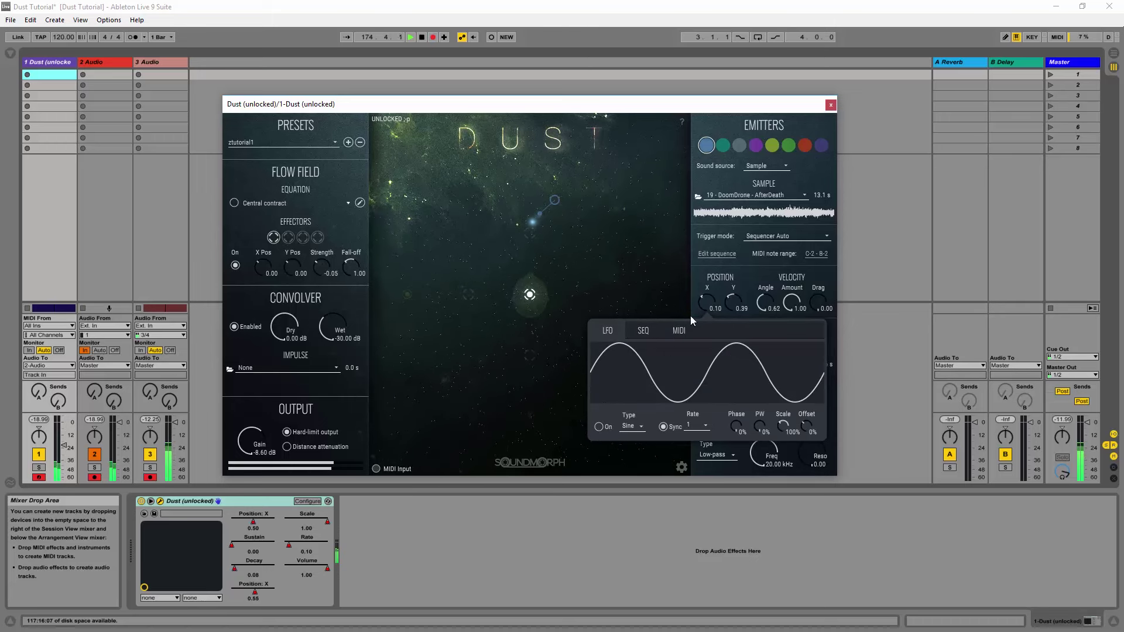
click(663, 427)
drag(697, 424, 699, 433)
drag(782, 426, 775, 482)
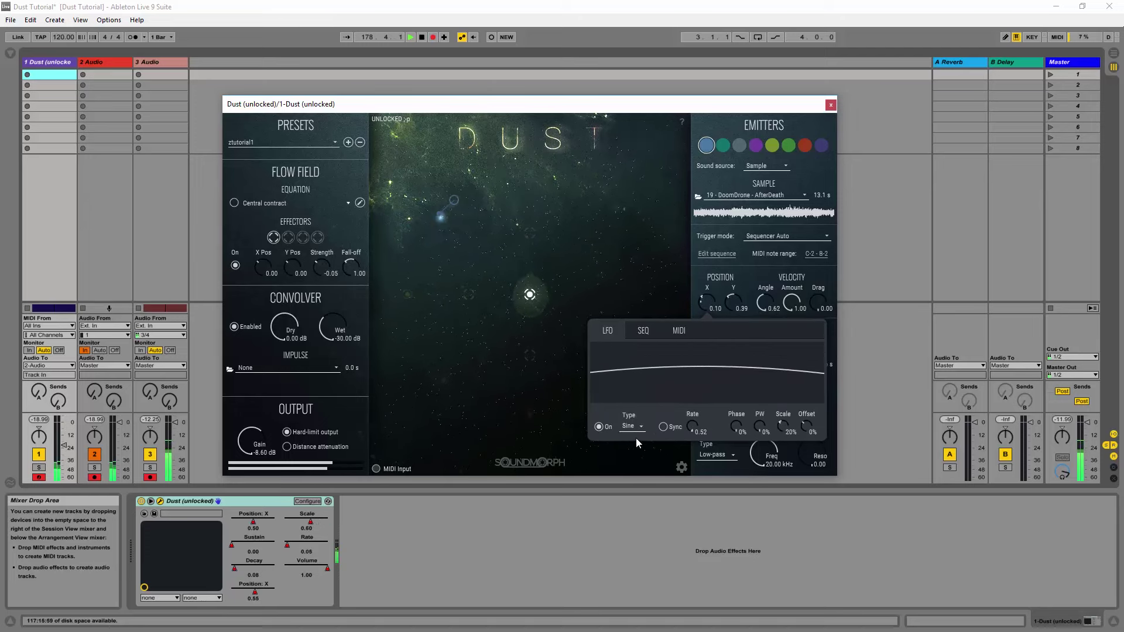
- Check the X position's sequencer modulation and set the X position to -0.02 with its LFO running
click(653, 333)
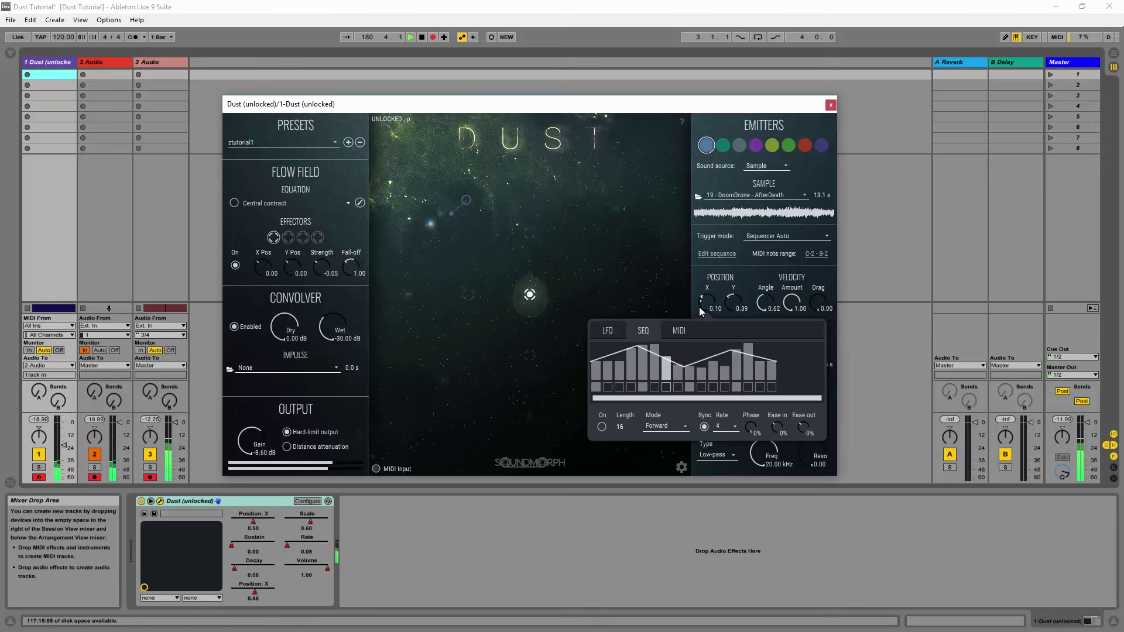
click(608, 332)
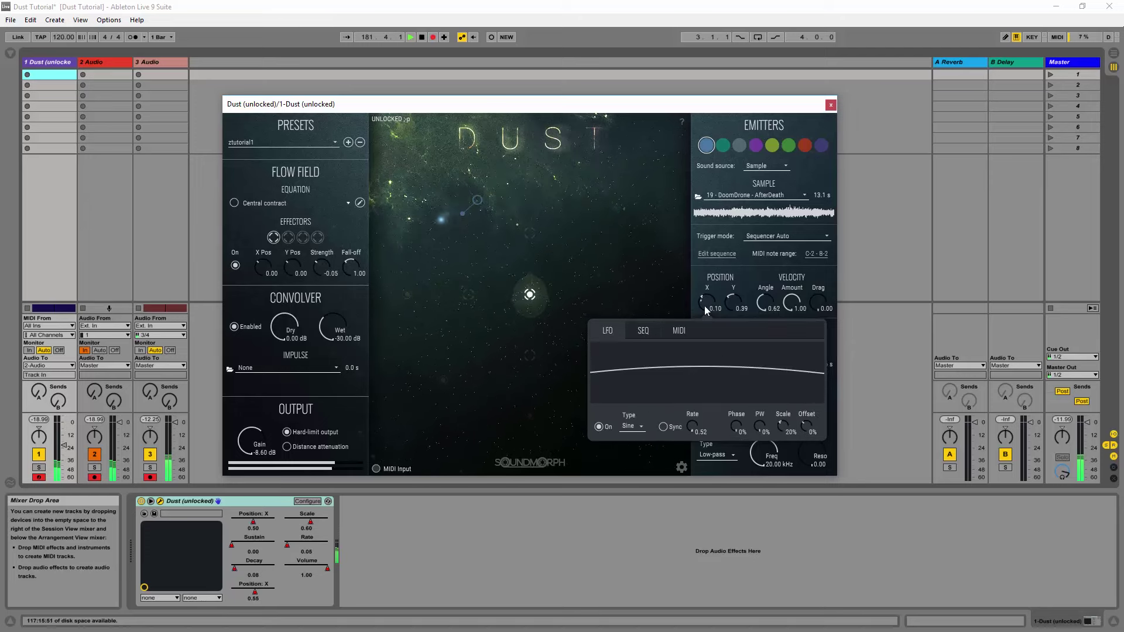
click(708, 308)
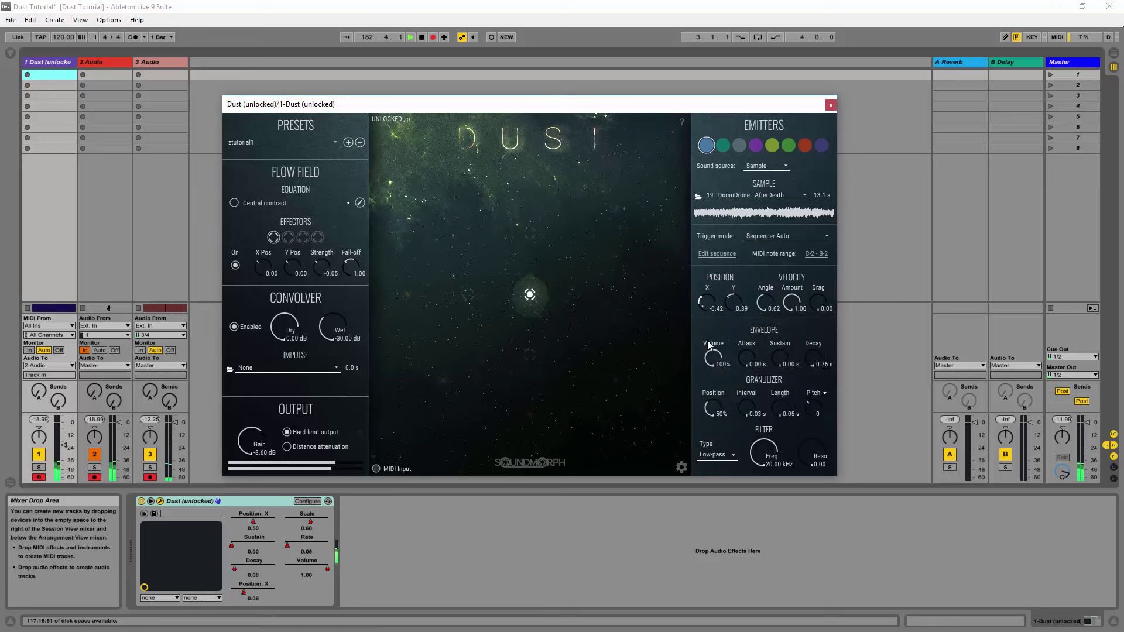
click(704, 308)
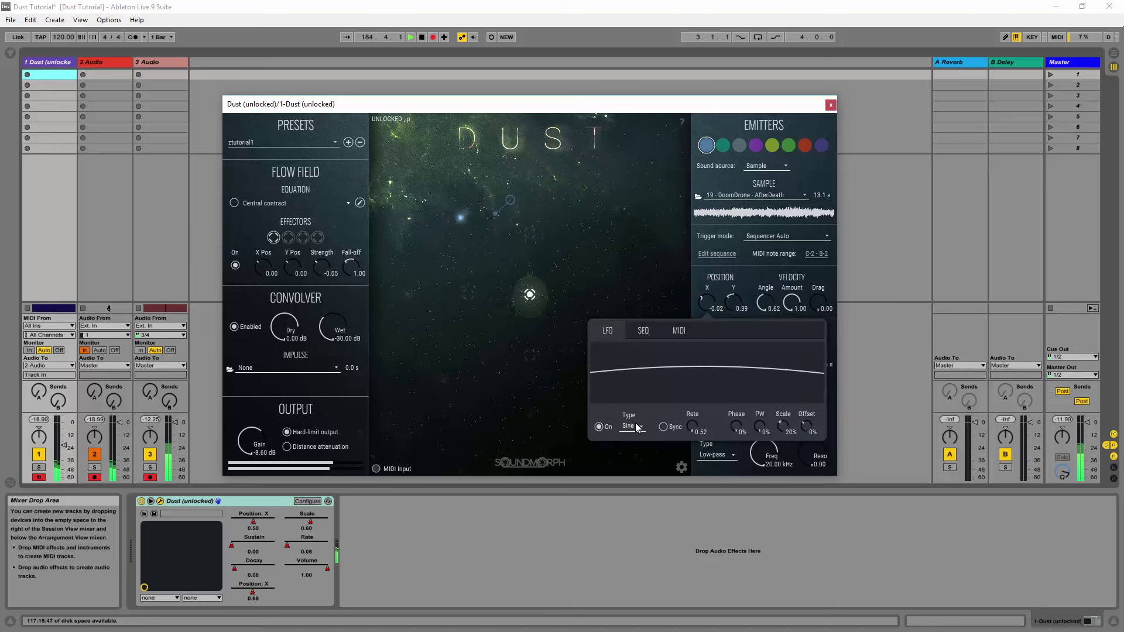
- Try the Ramp and Noise waveform types for the X position LFO
click(636, 427)
click(633, 462)
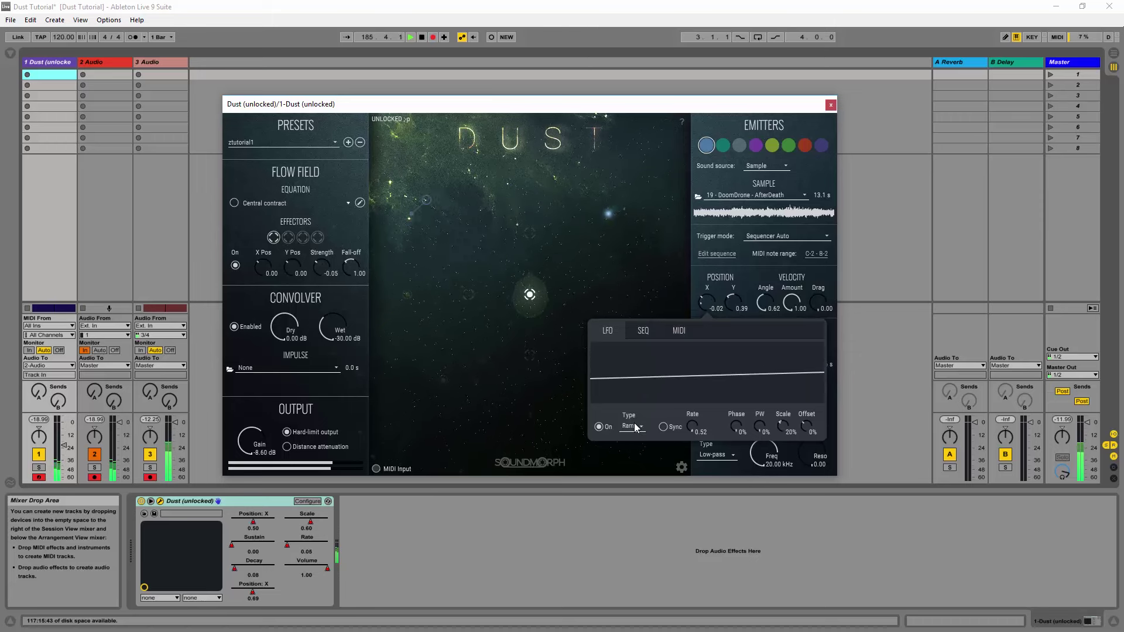
click(636, 427)
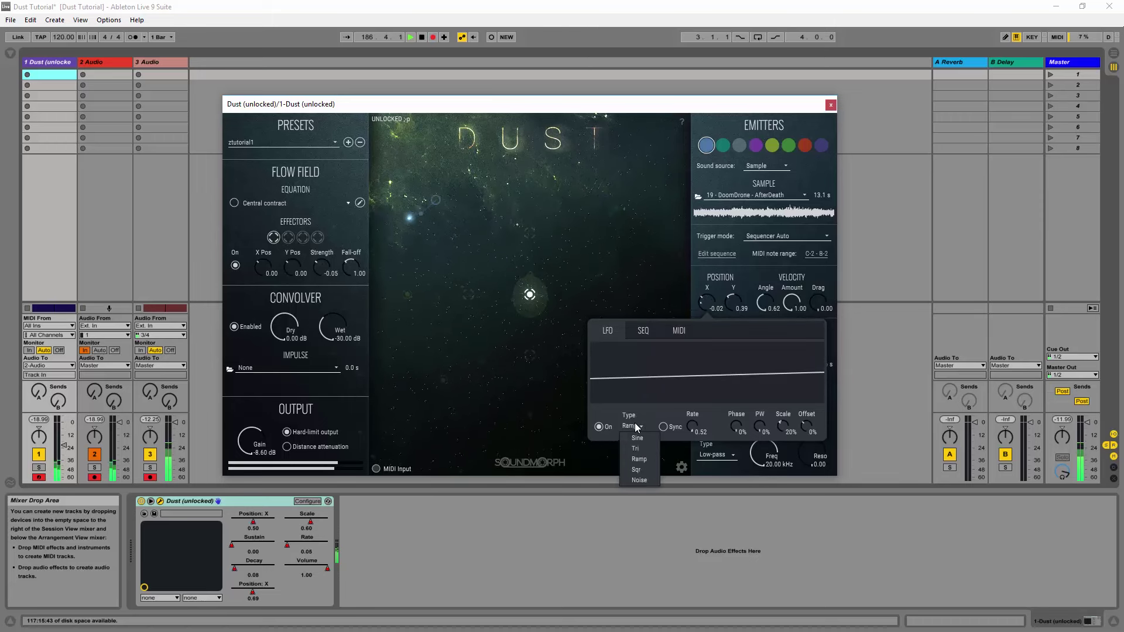
click(637, 478)
click(633, 432)
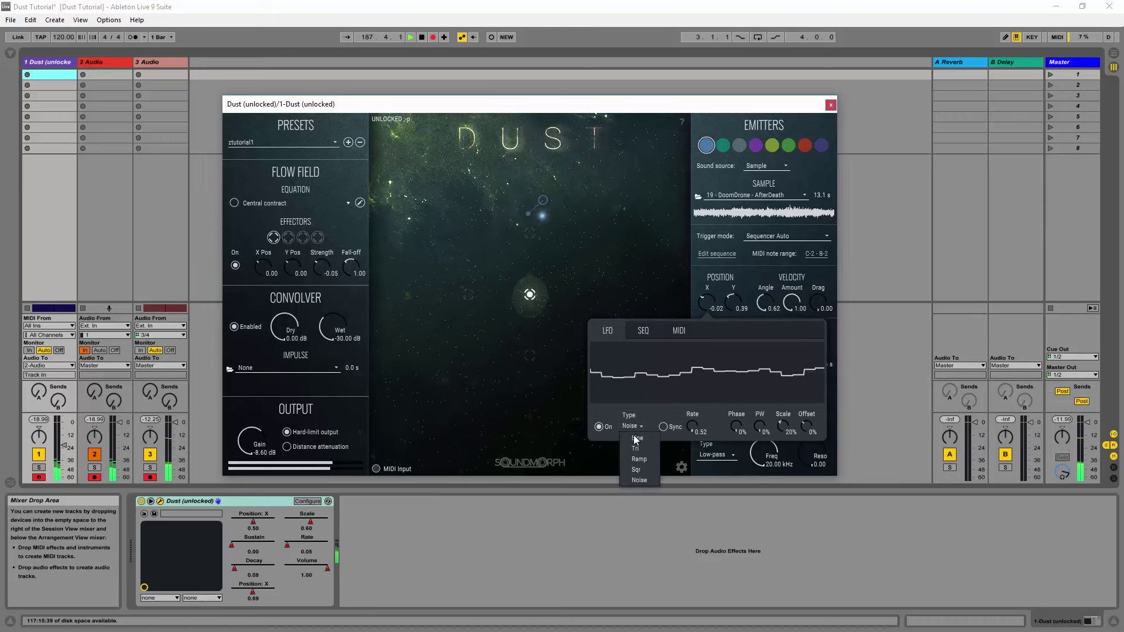
click(635, 446)
- Turn on the sequencer modulation for the X position to try it, and switch it off again
click(643, 331)
click(602, 427)
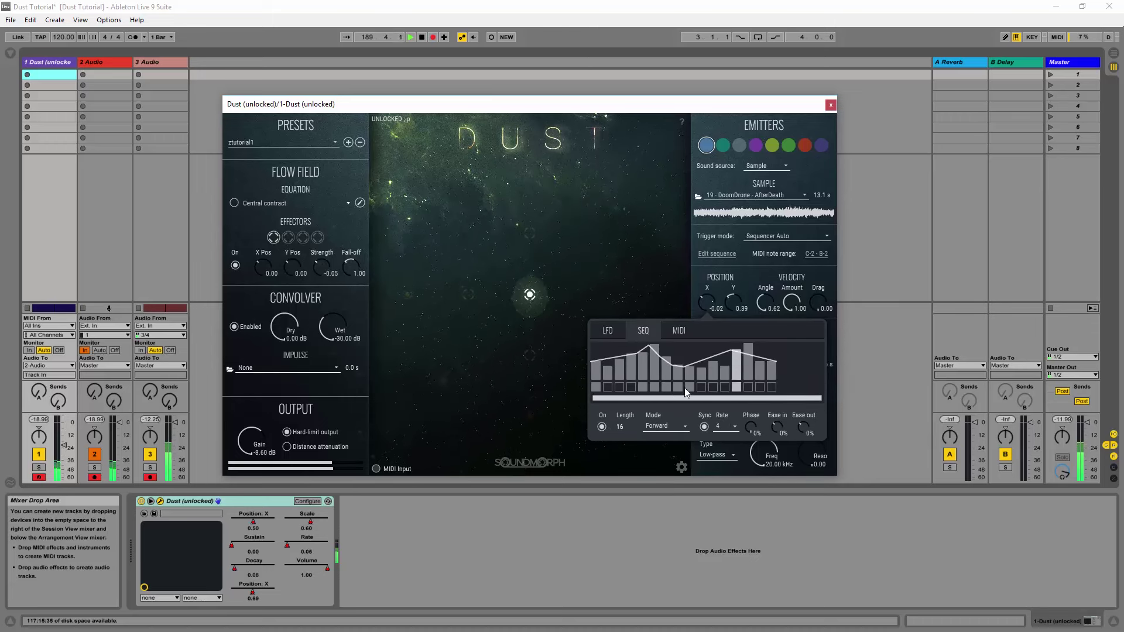
click(603, 428)
- Review the MIDI sources available for modulating the X position and close its modulation settings
click(677, 332)
click(652, 347)
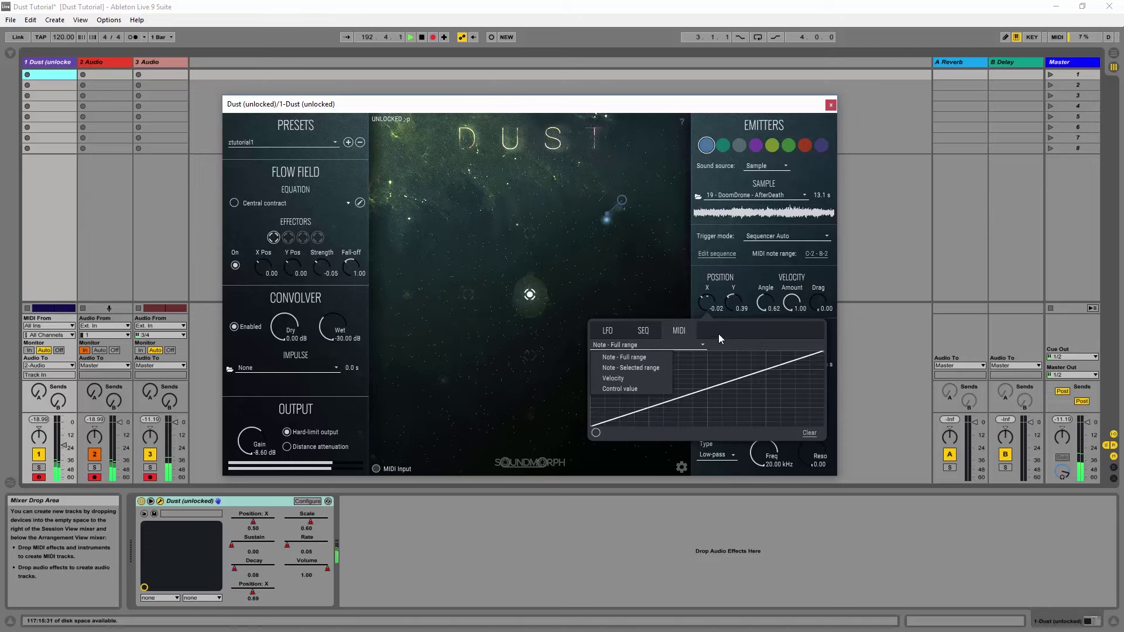
click(750, 279)
click(749, 275)
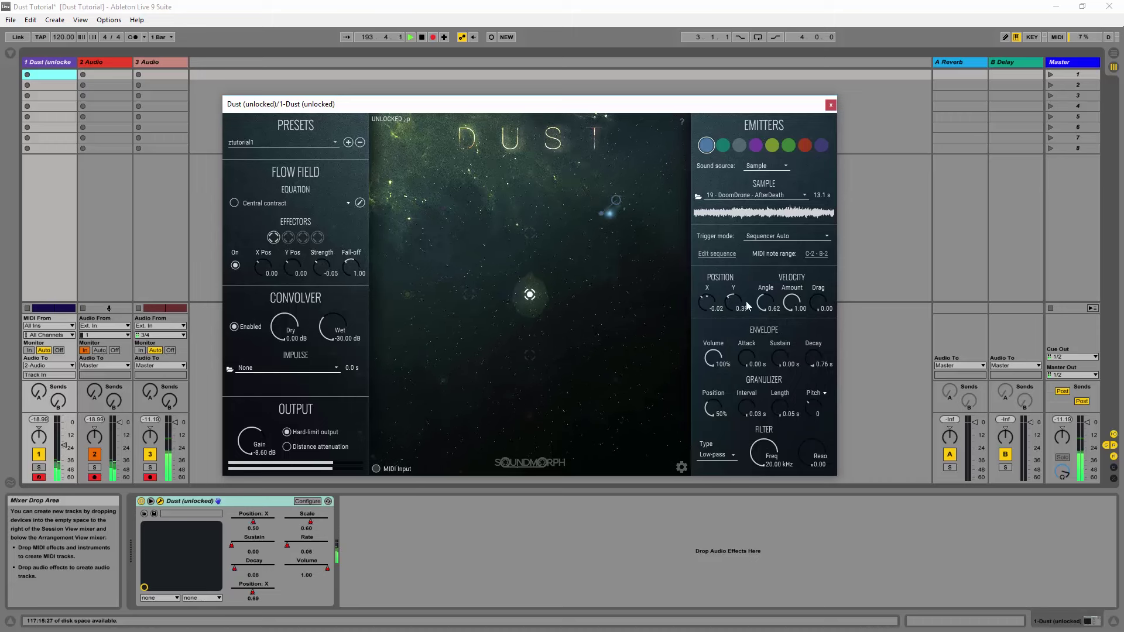
- Review the particle modulation sources for the granulizer pitch, keeping Position: X selected, and close the settings
click(813, 403)
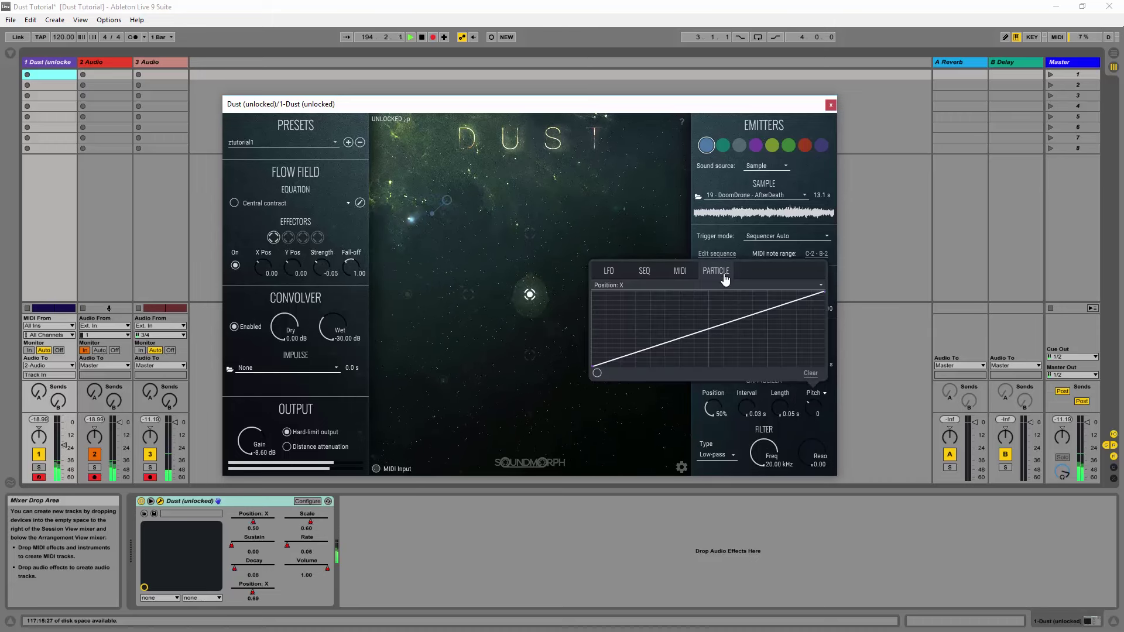
click(666, 287)
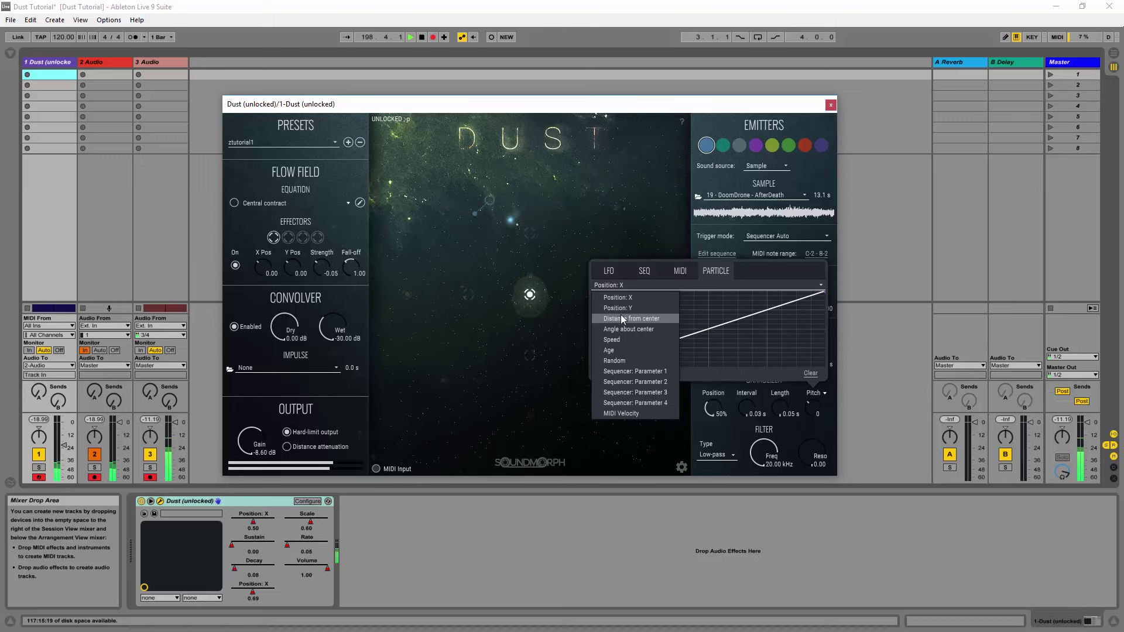
click(623, 297)
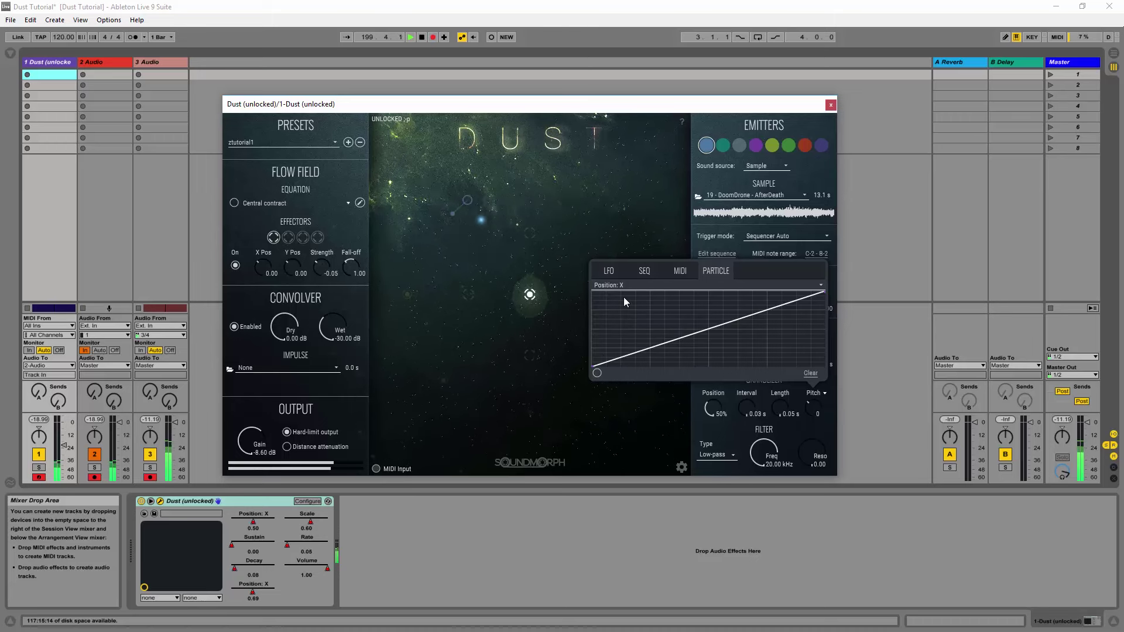
click(708, 430)
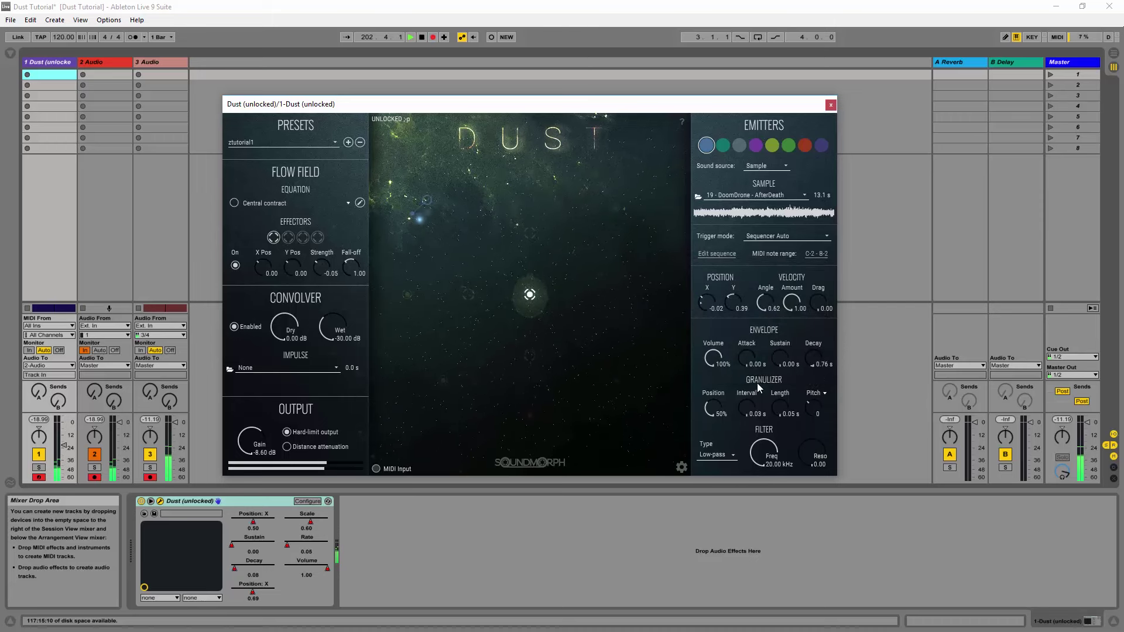
- Set the blue emitter's envelope decay to 1.12 s and its MIDI note range to C-2 through F0
drag(811, 362, 811, 352)
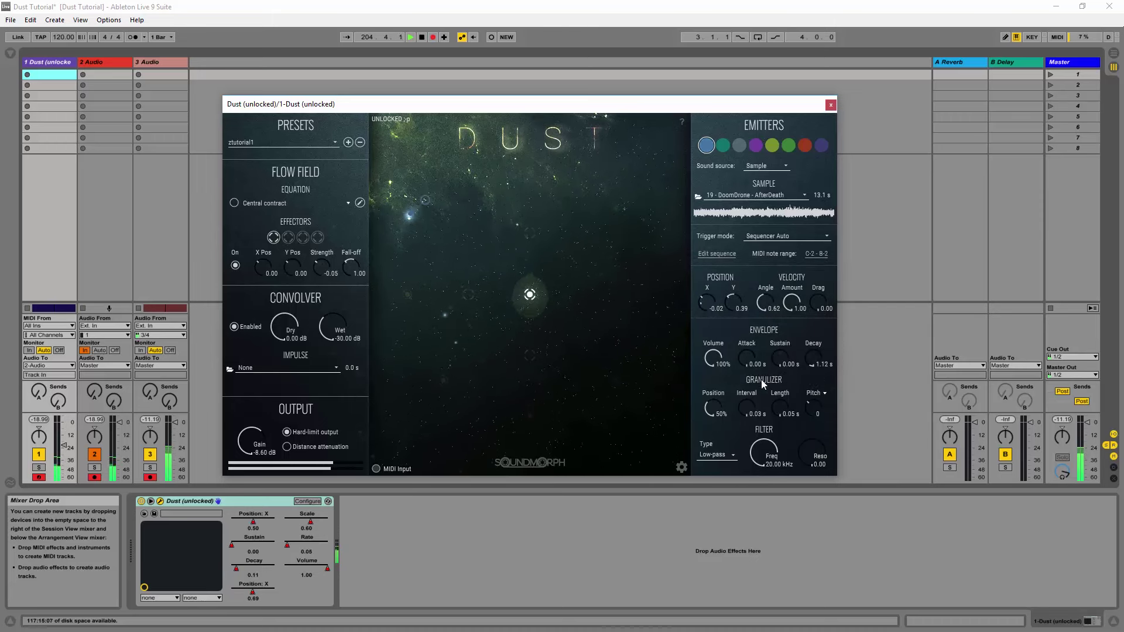
click(816, 253)
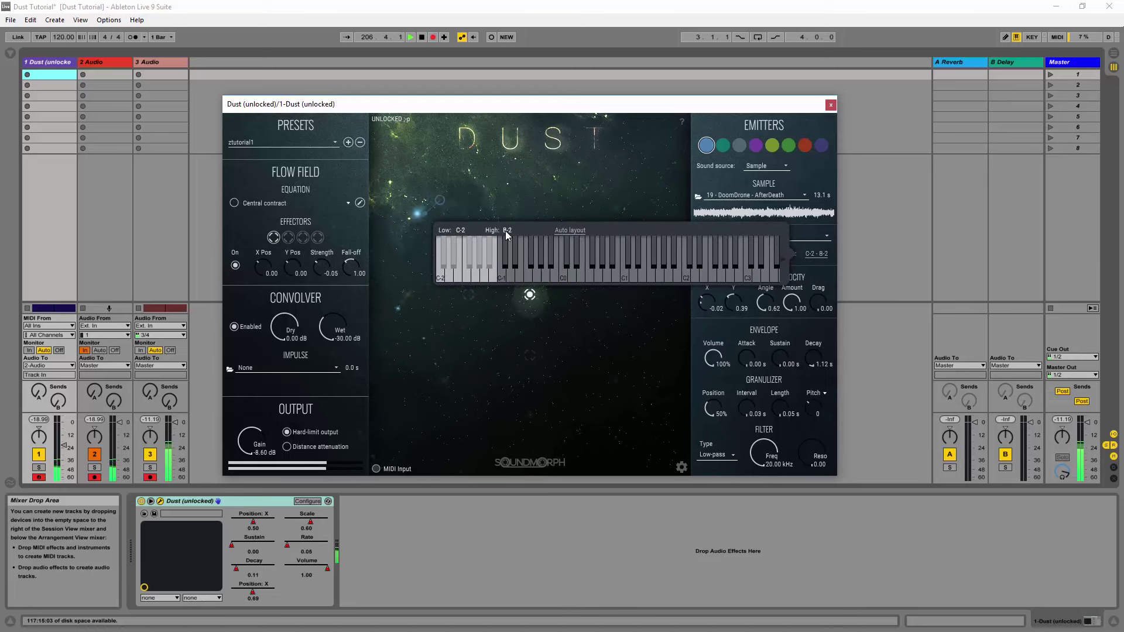
drag(507, 230, 499, 181)
mouse_move(461, 229)
mouse_down()
mouse_move(462, 191)
mouse_move(459, 231)
mouse_up()
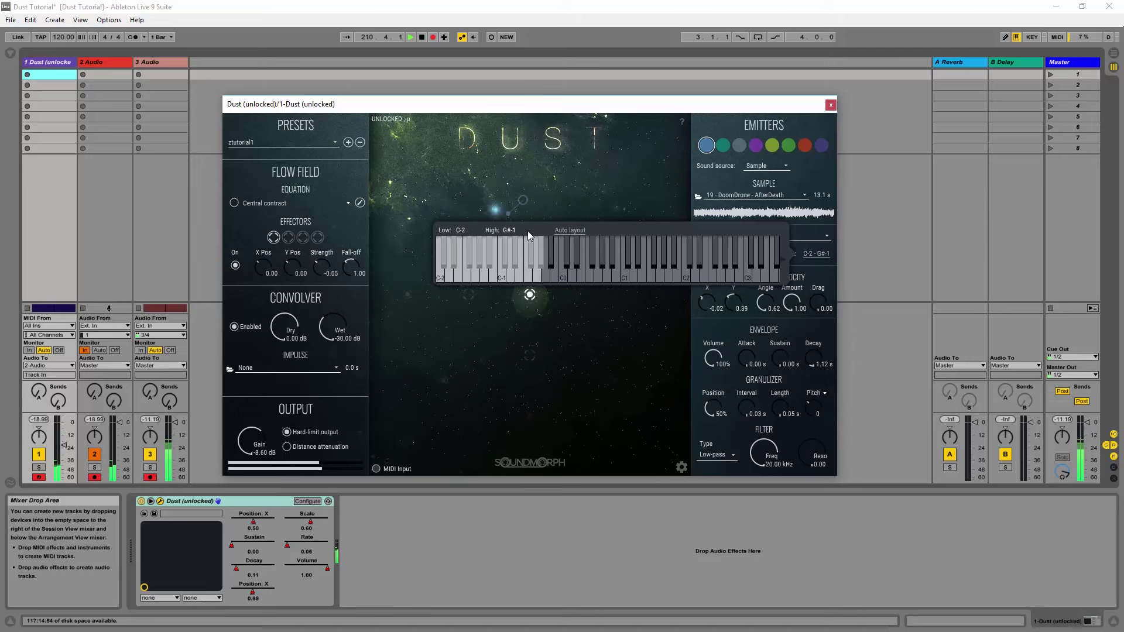
drag(508, 230, 517, 149)
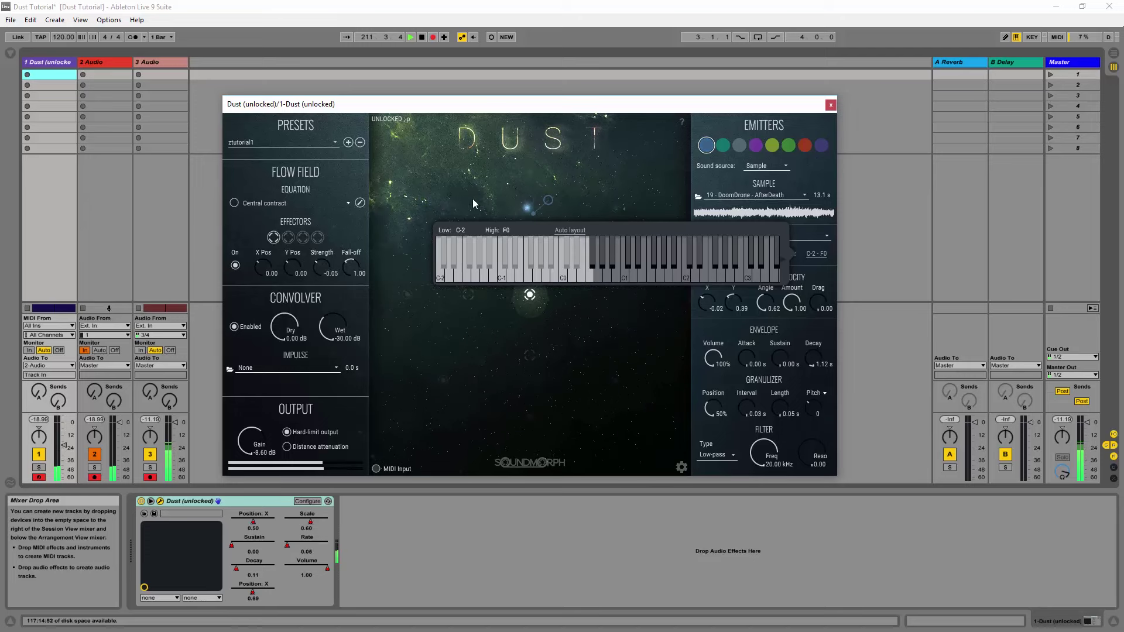
mouse_move(459, 234)
mouse_down()
mouse_move(486, 71)
mouse_move(448, 178)
mouse_move(458, 251)
mouse_up()
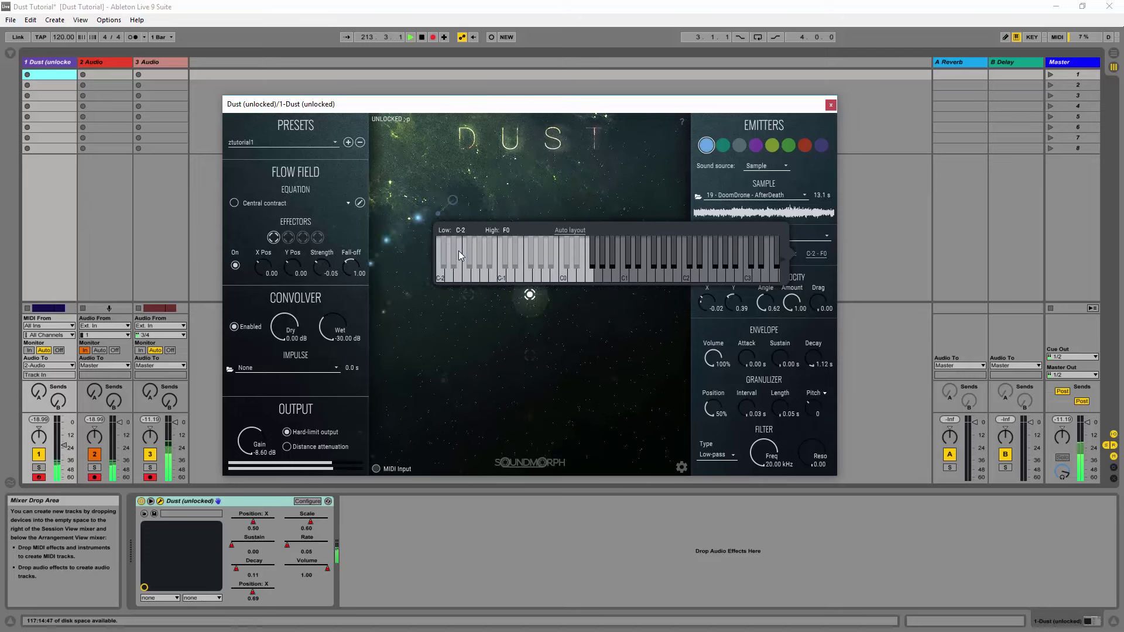
- Use Auto layout to assign the emitters' MIDI note ranges, giving the blue emitter C-2 to E-1
click(569, 231)
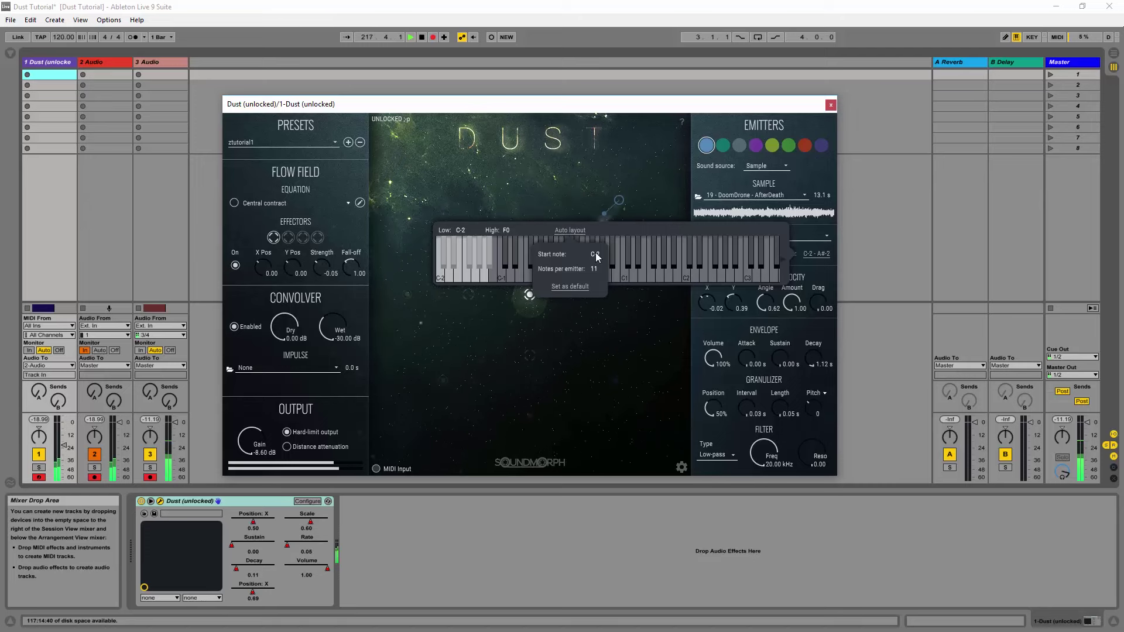
drag(596, 251, 568, 254)
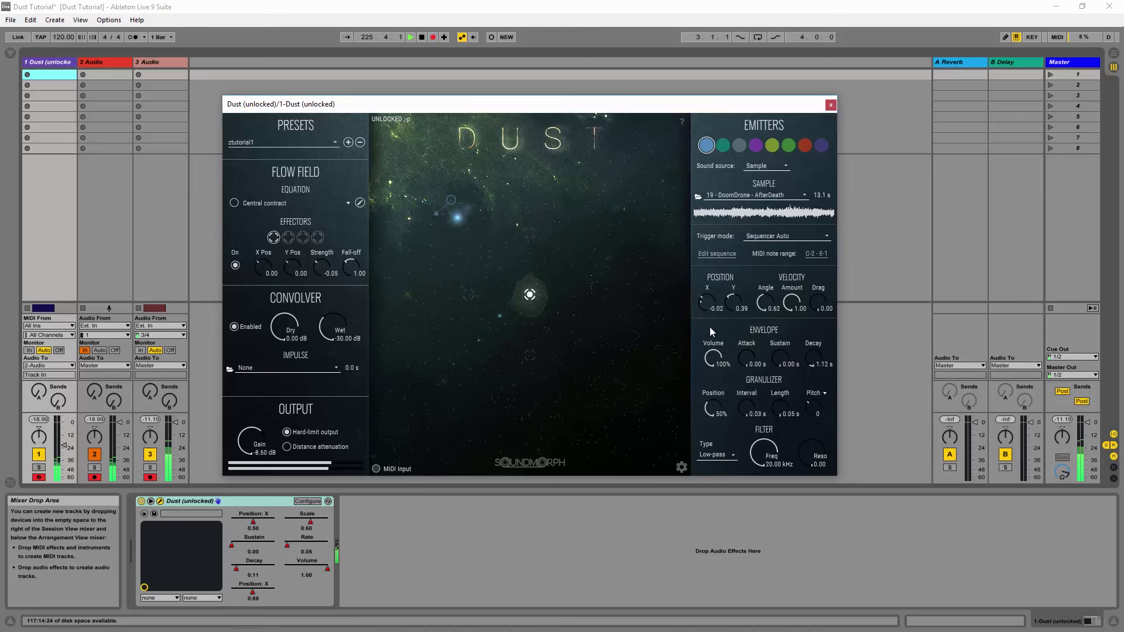
- Set the blue emitter's Y position to 0.07 and its velocity angle to 0.29
drag(733, 302, 725, 338)
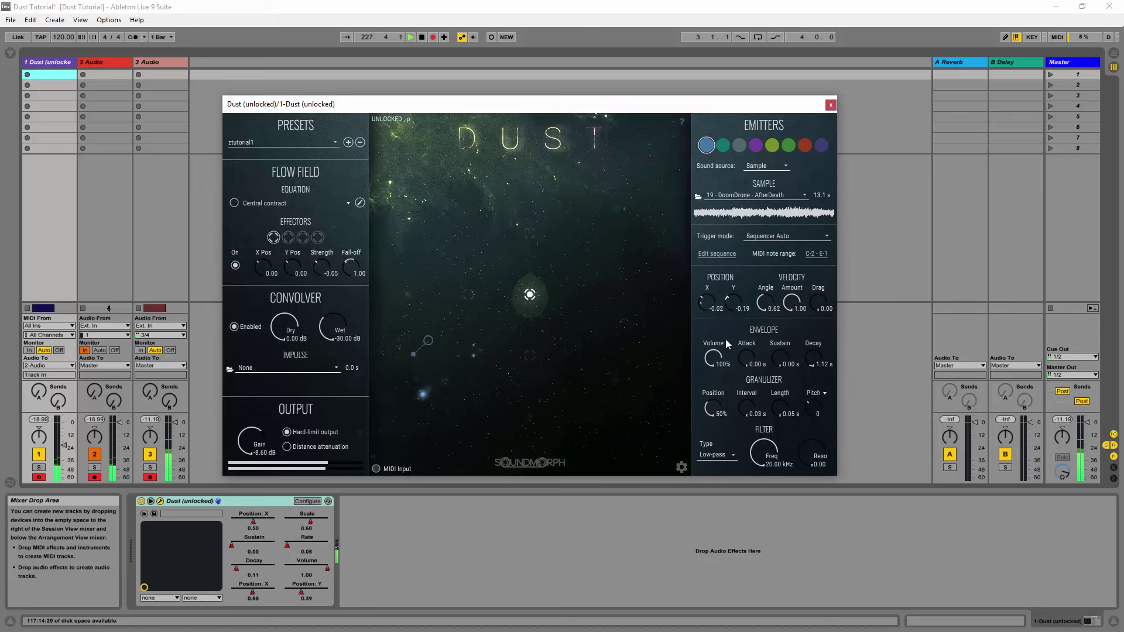
drag(764, 302, 747, 350)
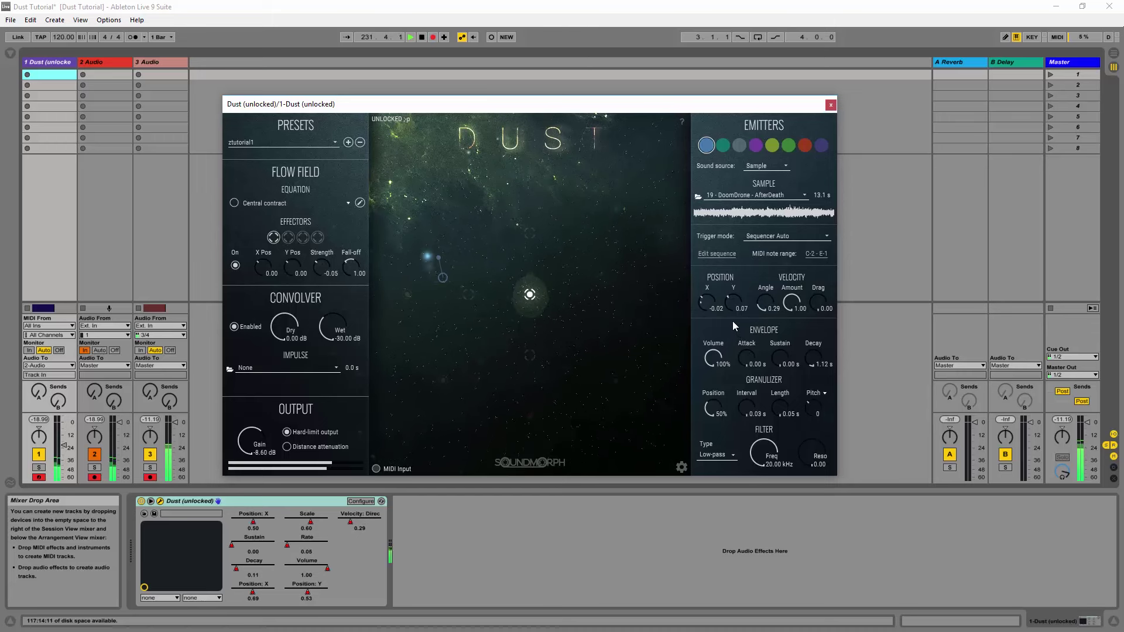
- Set the granulizer position to 42% and the grain length to 0.13 s
drag(711, 409, 714, 381)
mouse_move(775, 403)
mouse_down()
mouse_move(773, 393)
mouse_move(777, 409)
mouse_up()
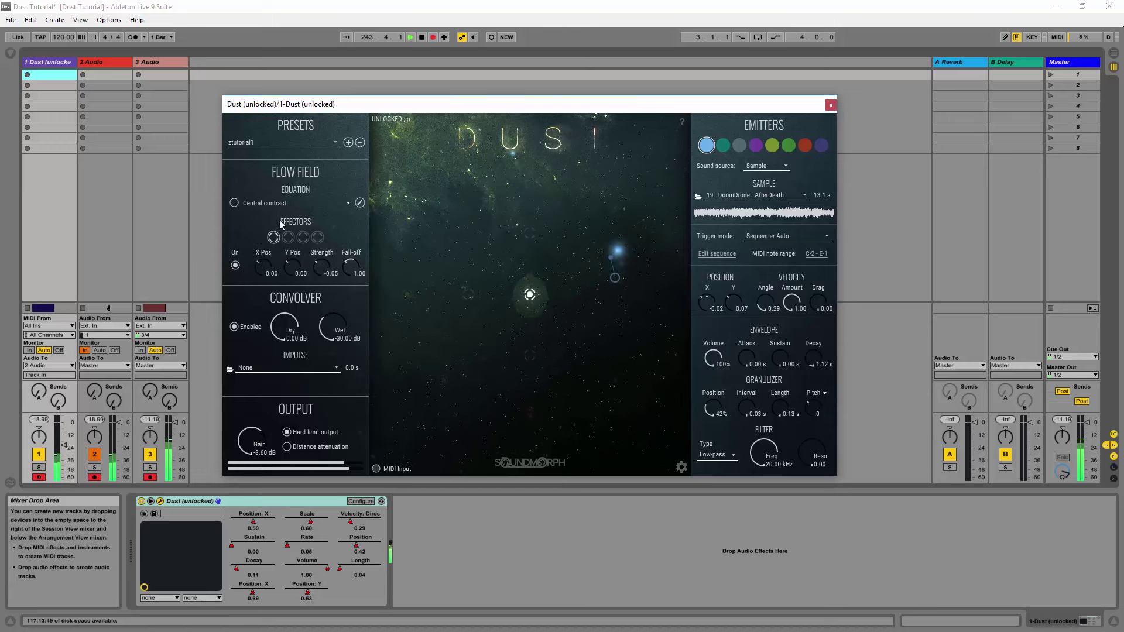
- Set the first effector's Y position to 0.19, strength to -0.19 and fall-off to 0.73, and the blue emitter's Y position to -0.35
drag(290, 259, 291, 256)
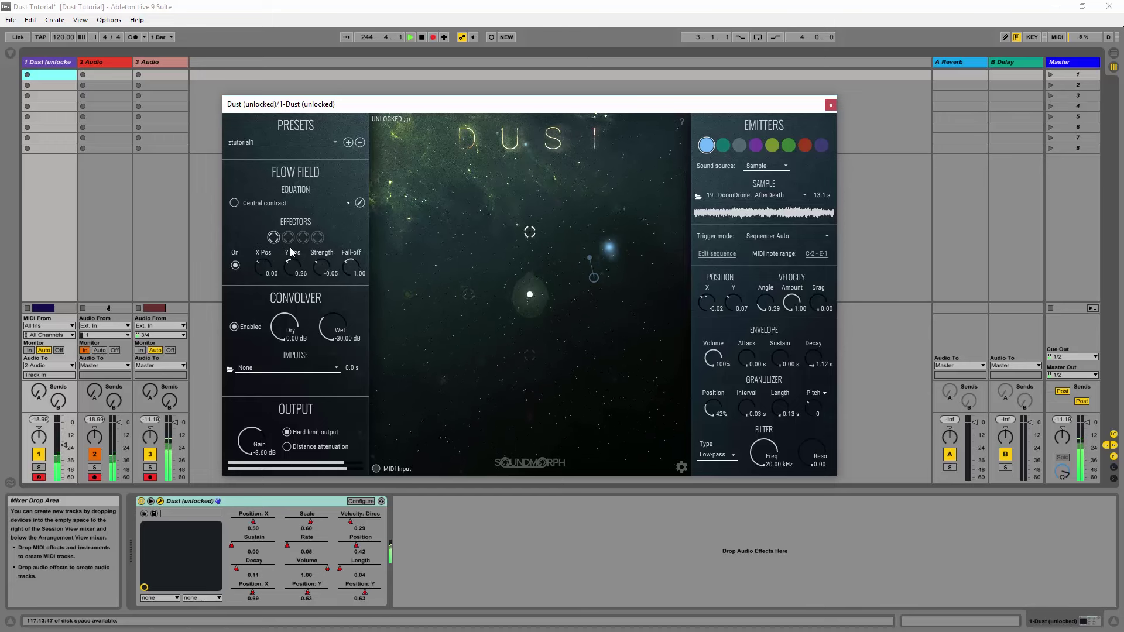
drag(321, 270, 318, 255)
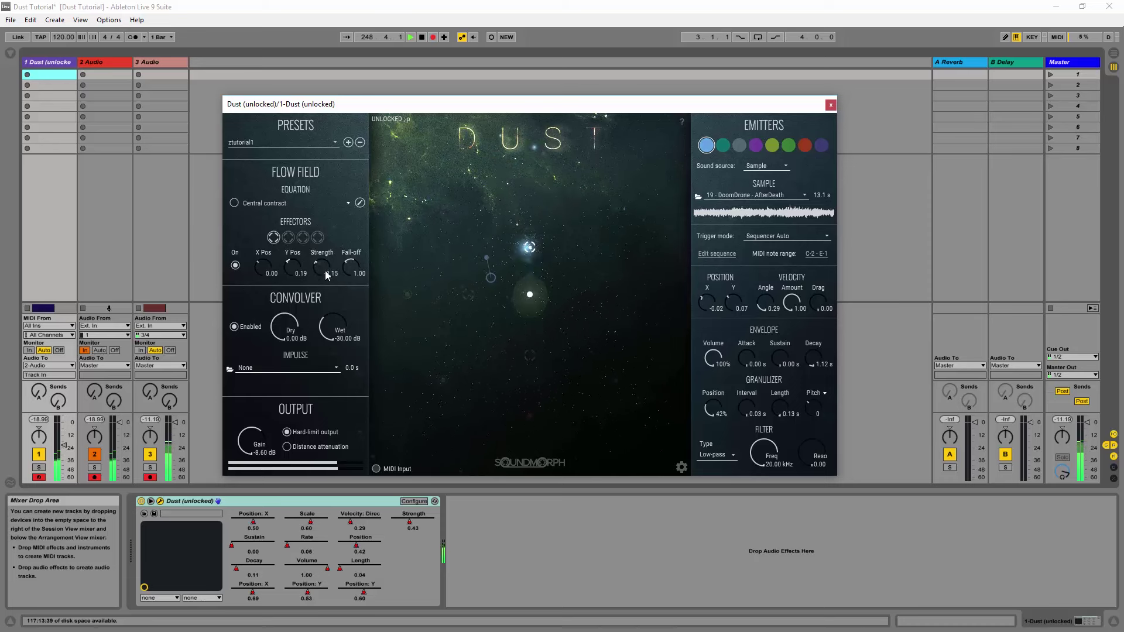
drag(727, 315, 726, 319)
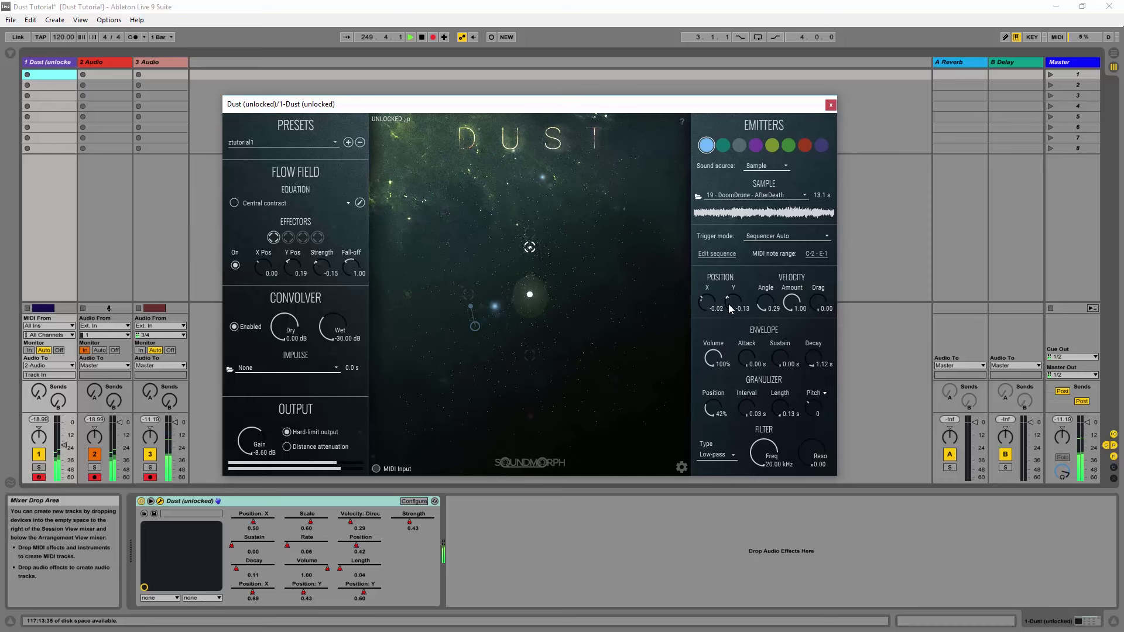
mouse_move(327, 267)
mouse_down()
mouse_move(322, 236)
mouse_move(310, 290)
mouse_move(307, 269)
mouse_move(350, 276)
mouse_move(333, 345)
mouse_move(329, 276)
mouse_up()
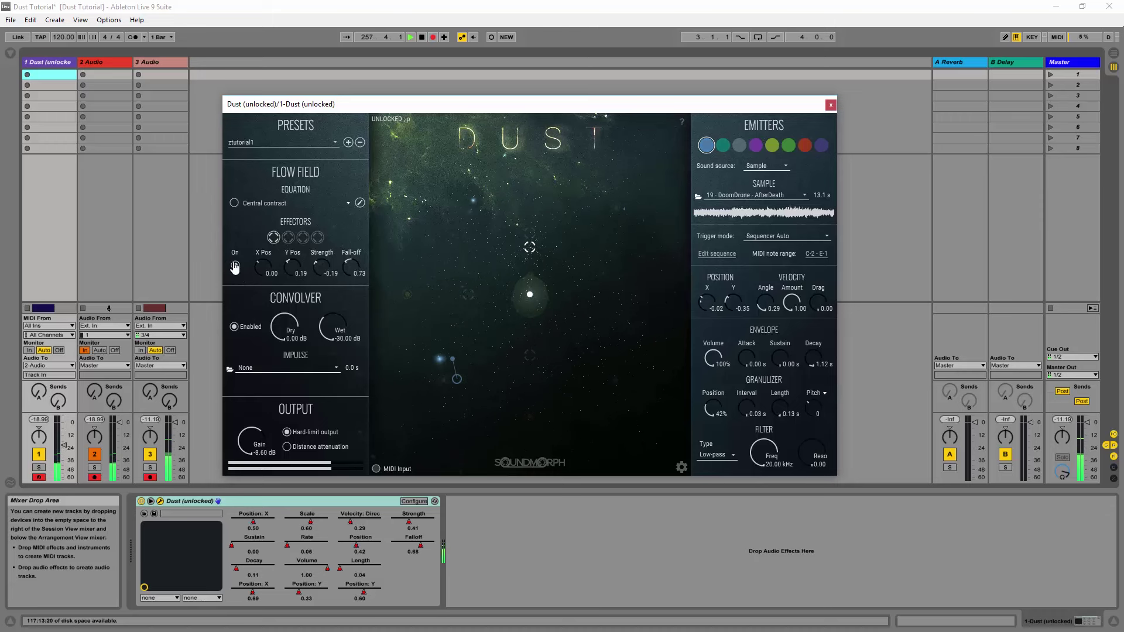
- Switch the flow field from the effectors to the Clockwise rotation equation and display its formula
click(237, 205)
click(275, 204)
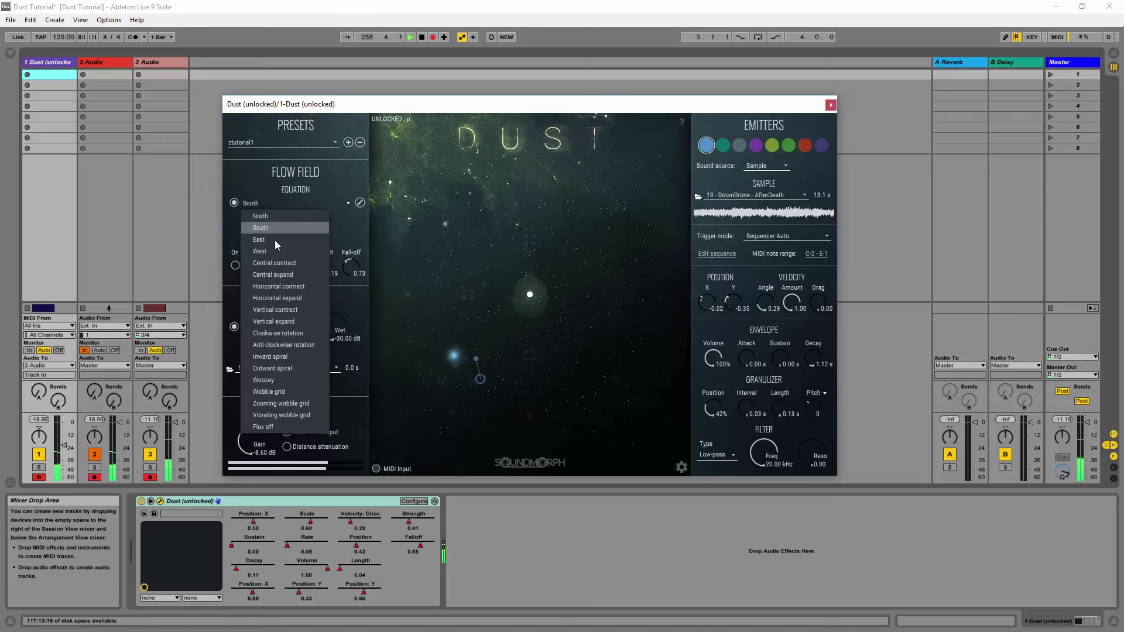
click(274, 333)
click(359, 202)
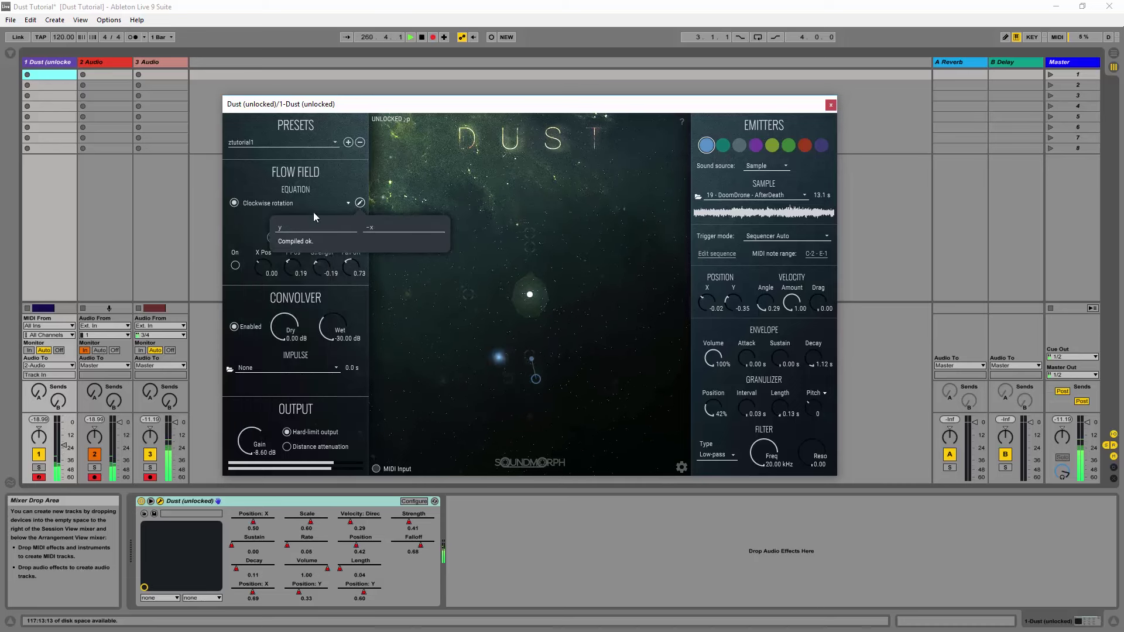
- Change the flow field equation to Inward spiral and view its formula
click(332, 186)
click(275, 203)
click(271, 356)
click(360, 204)
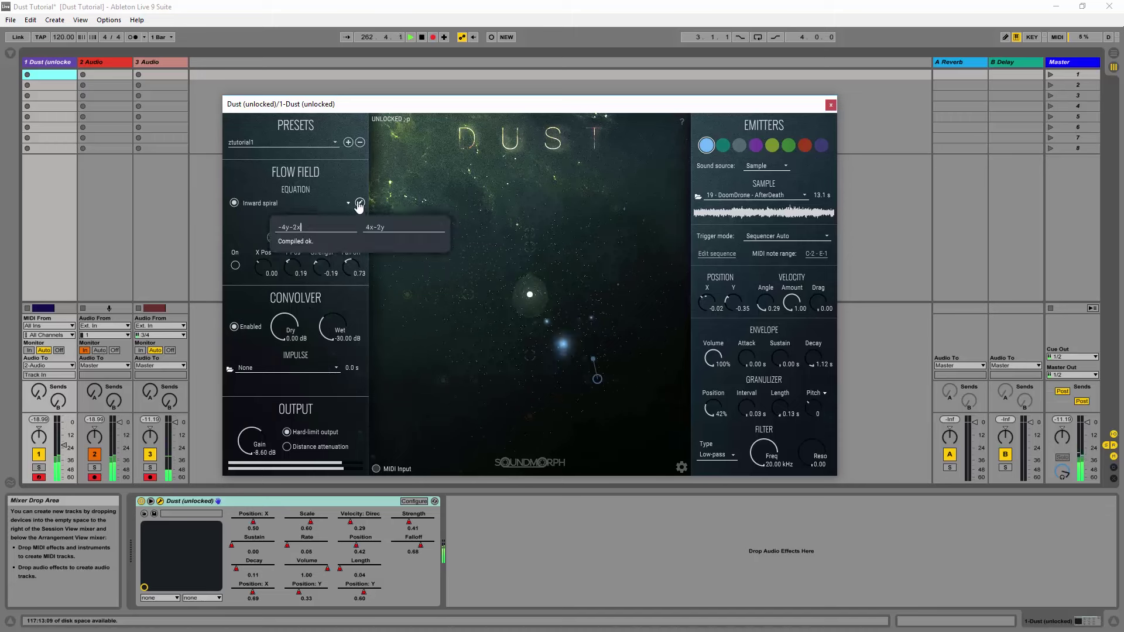
click(331, 186)
- Return the flow field equation to Central contract, turn the equation off and switch the first effector back on
click(284, 203)
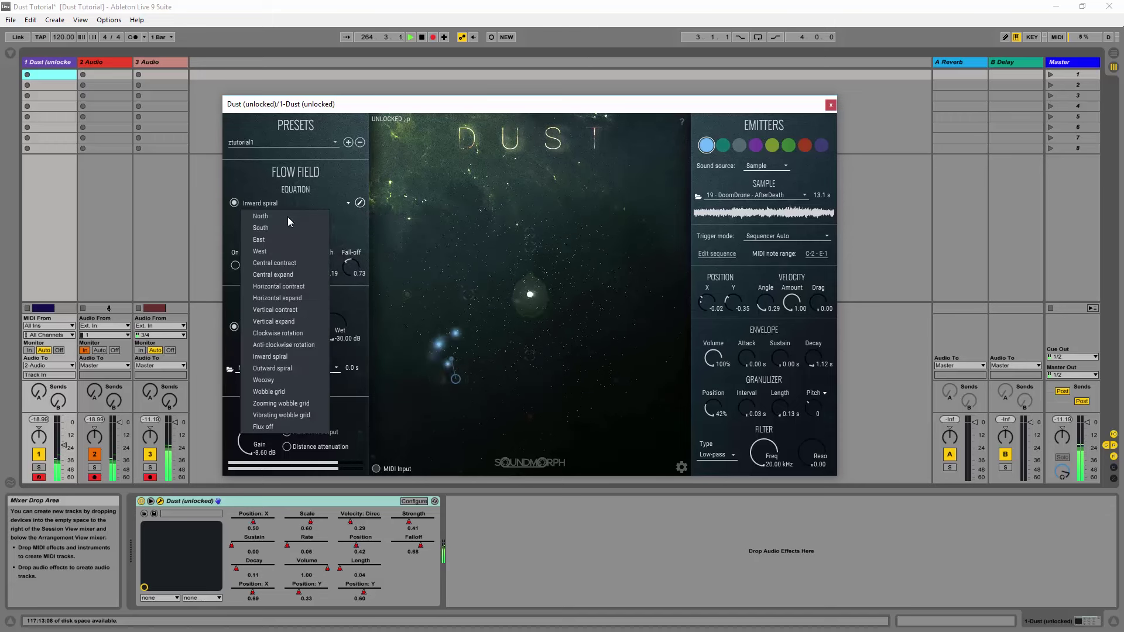
click(284, 265)
click(236, 266)
click(234, 203)
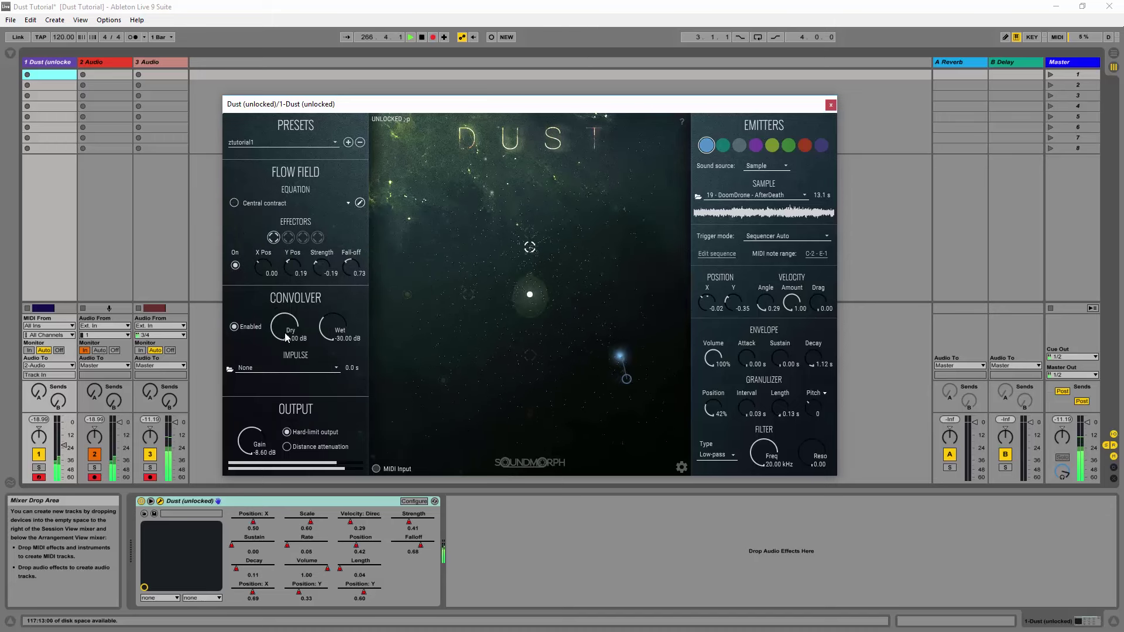
- Load the LARGE_PLATE impulse into the convolver and set its dry level to -10.80 dB and wet level to -31.68 dB
click(292, 375)
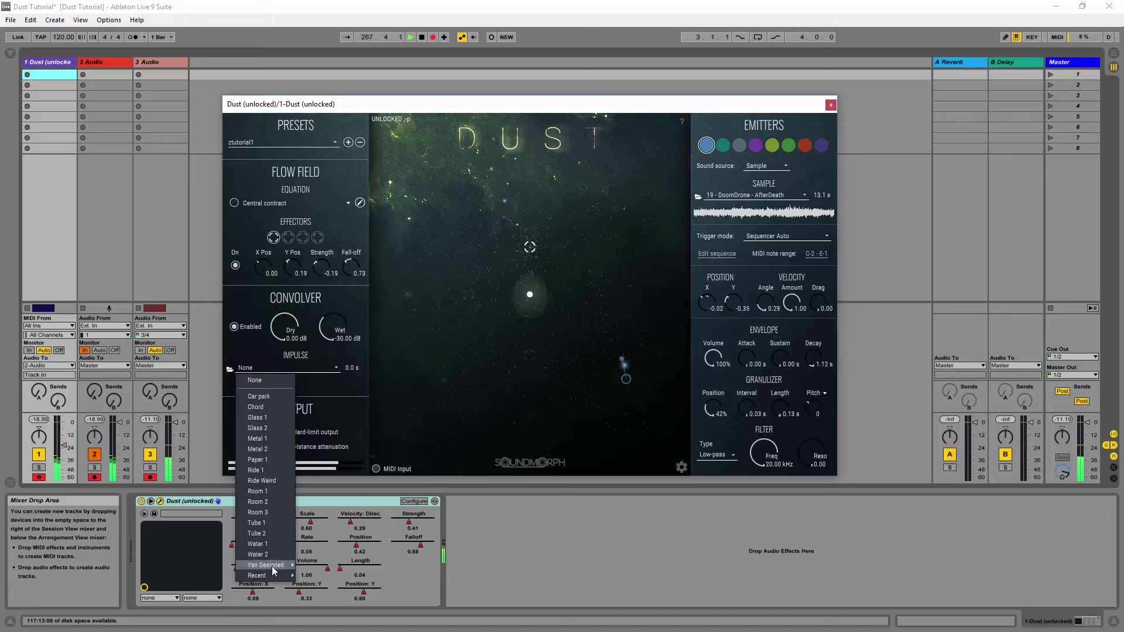
mouse_move(272, 566)
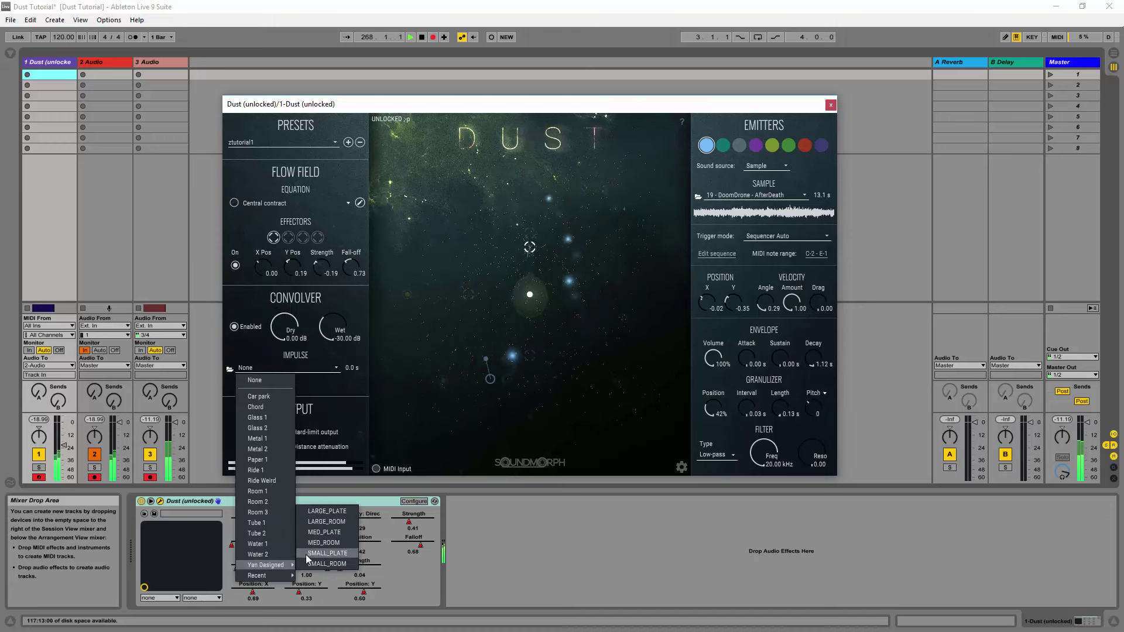
click(329, 512)
drag(329, 320, 283, 346)
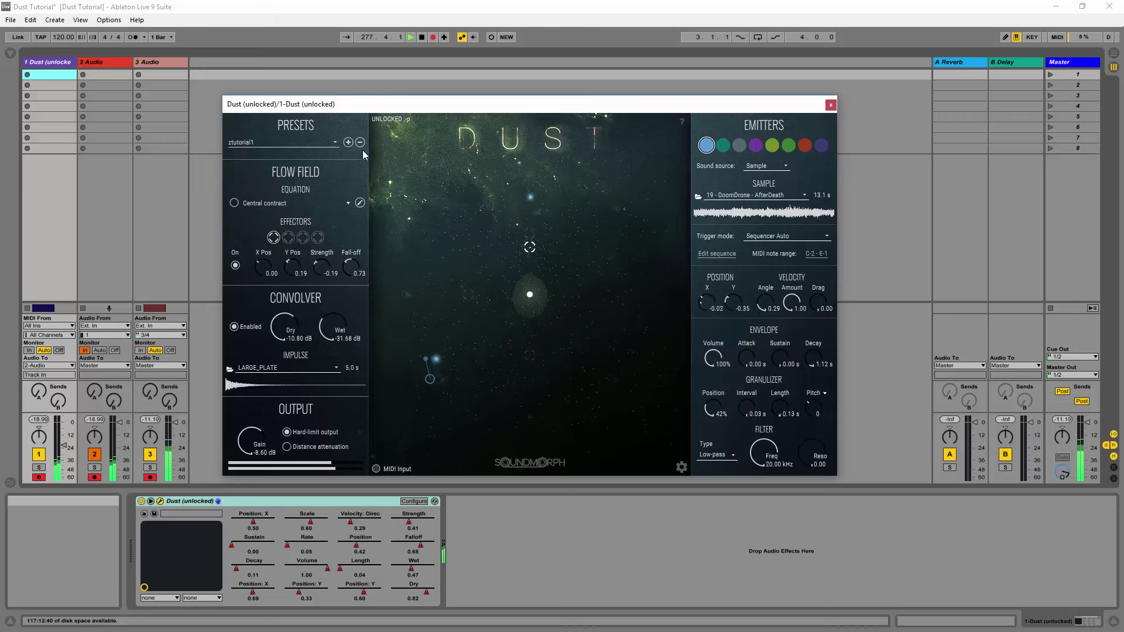
- Browse the preset list and load the YD_Amb preset
click(329, 144)
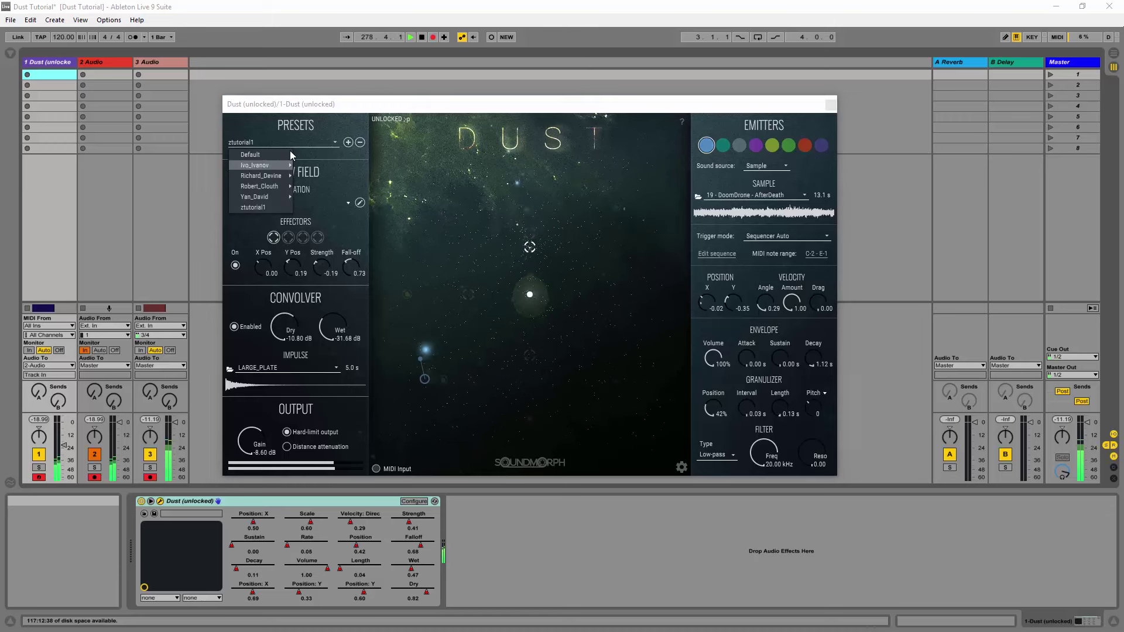
click(335, 126)
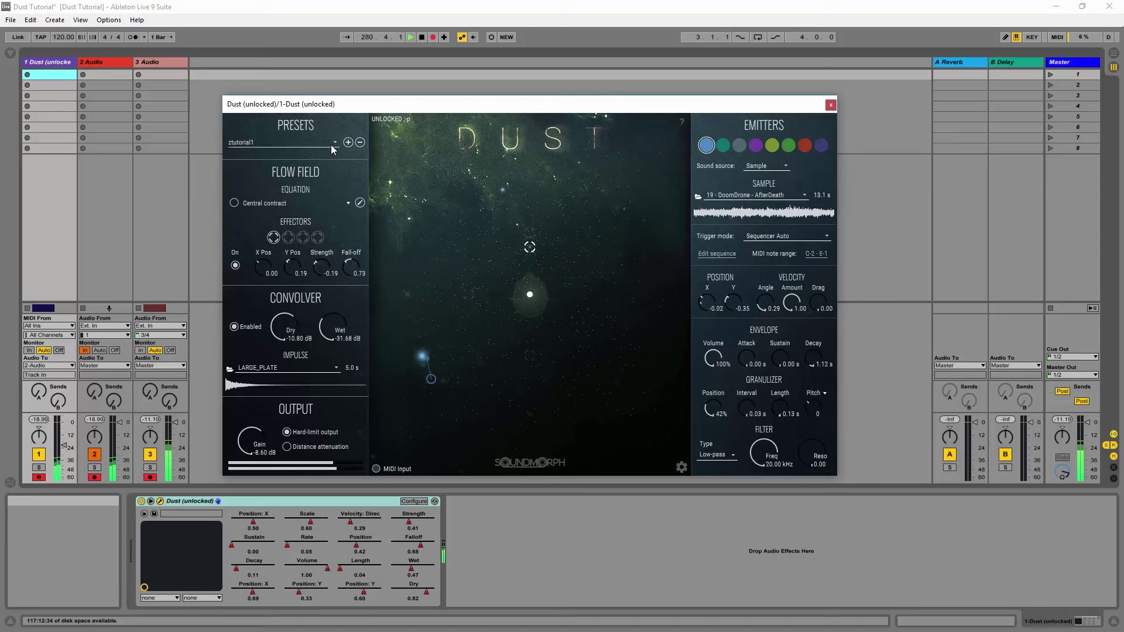
click(331, 145)
mouse_move(264, 197)
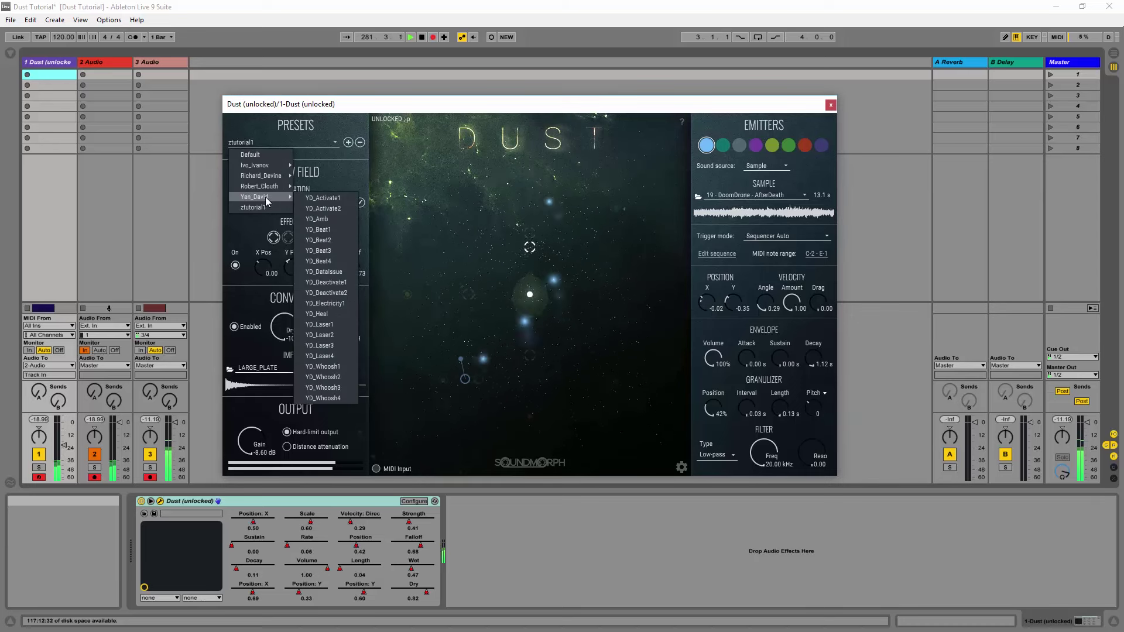
click(319, 220)
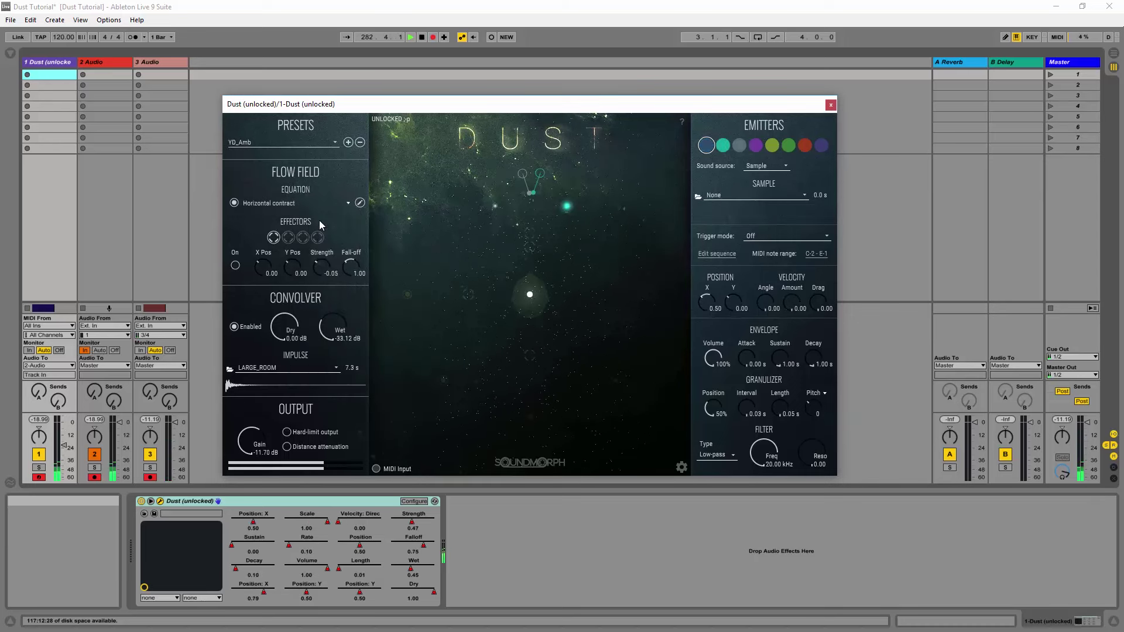